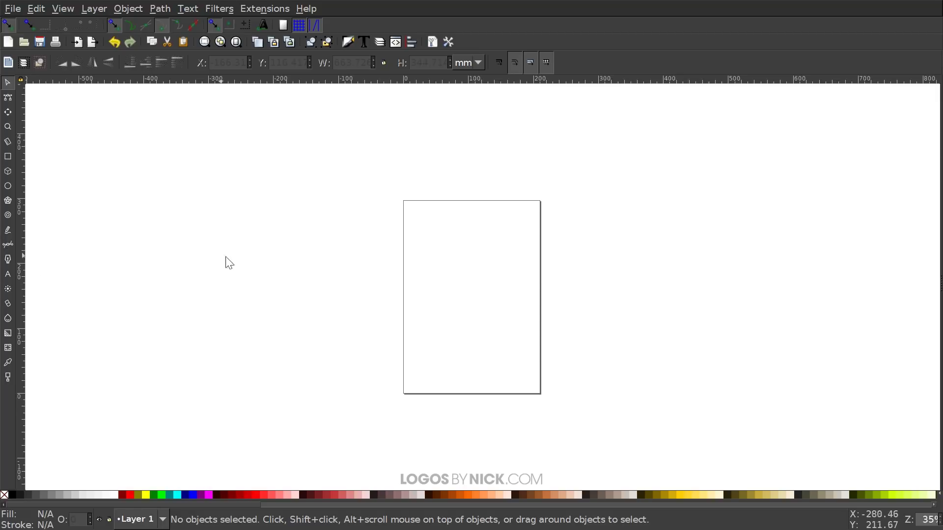
Set the document's display units to px and turn off the page border in the document properties
click(11, 9)
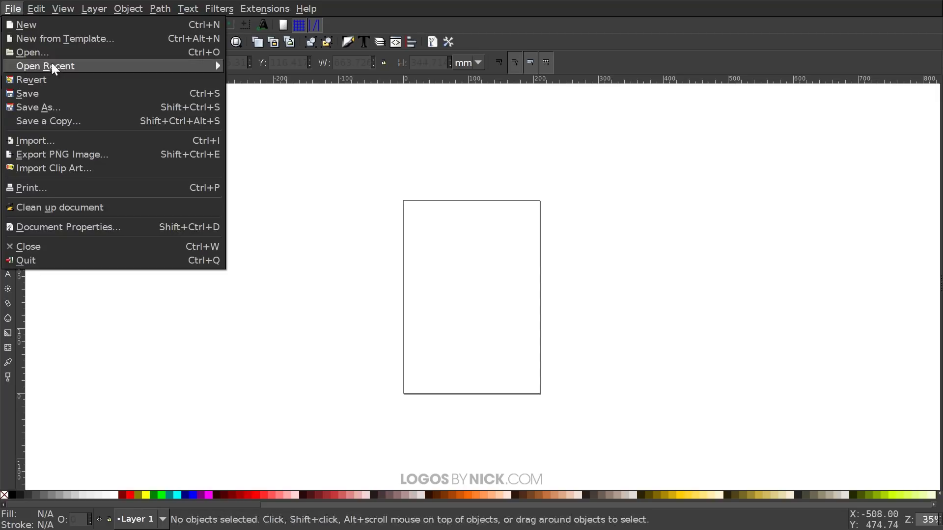
click(56, 228)
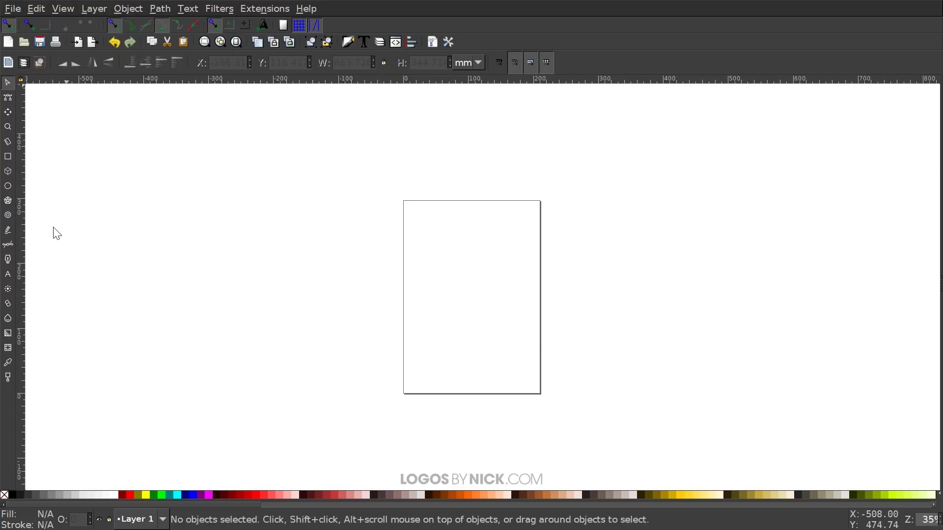
click(11, 9)
click(11, 9)
click(11, 9)
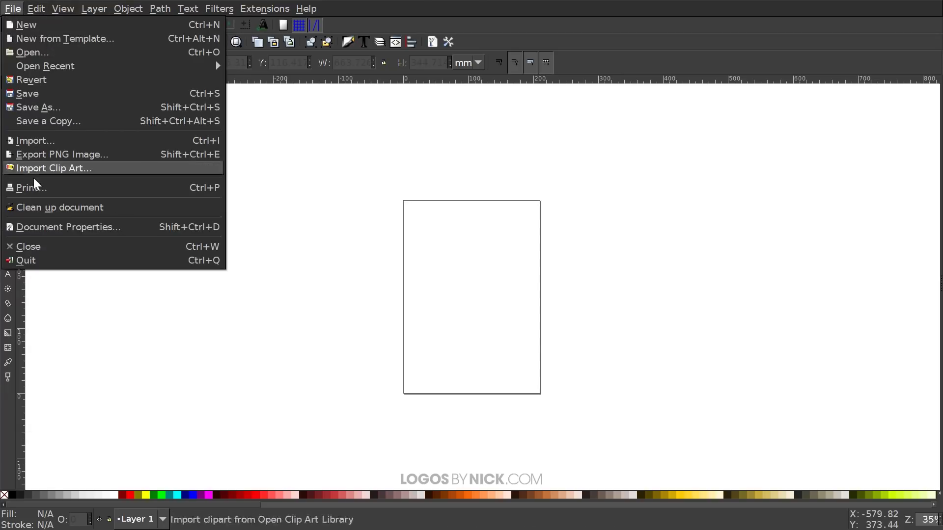
click(54, 227)
drag(483, 74, 450, 59)
click(598, 123)
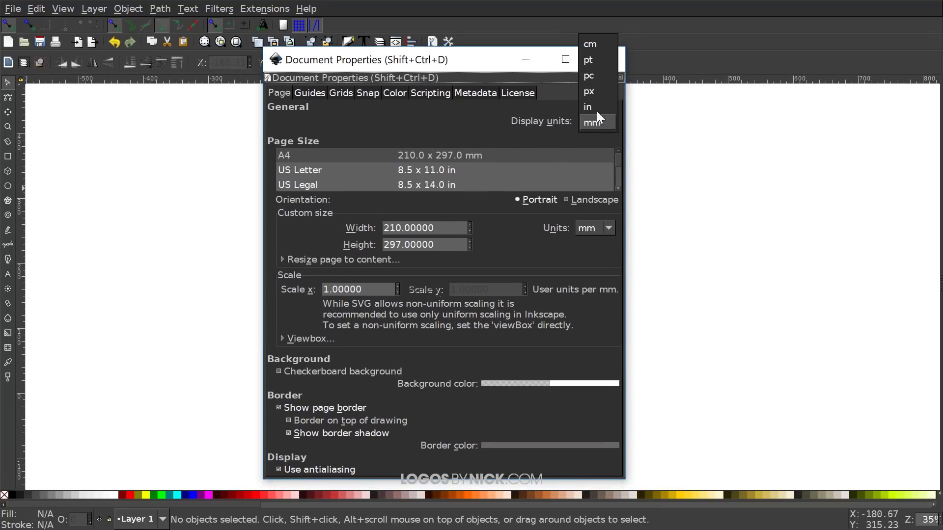
click(592, 93)
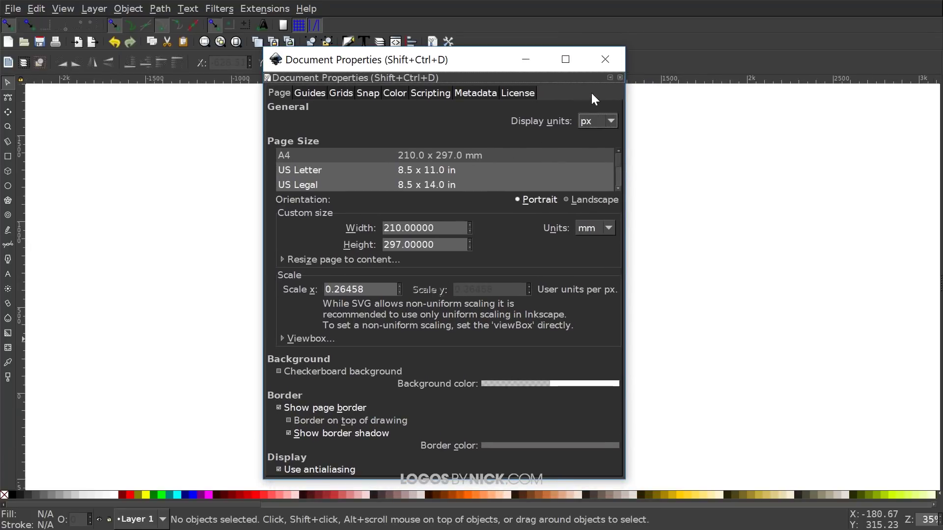
click(279, 408)
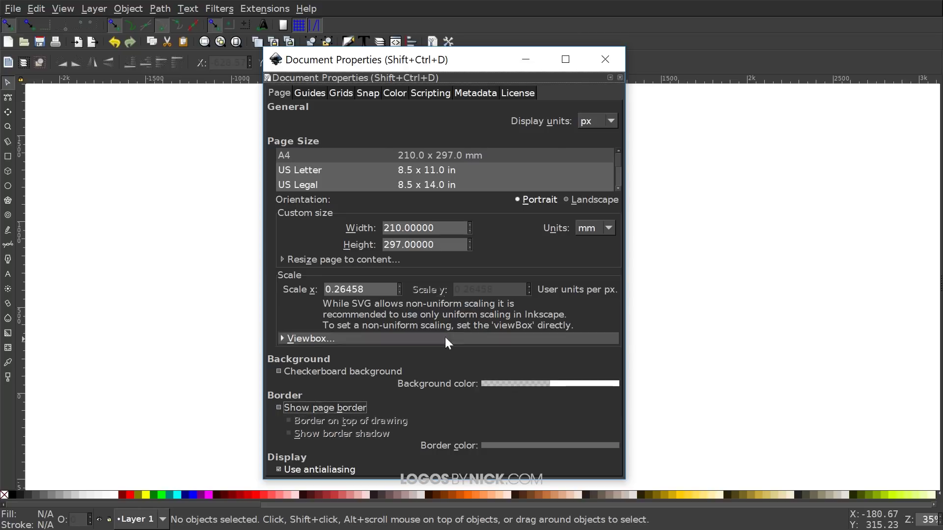
click(607, 61)
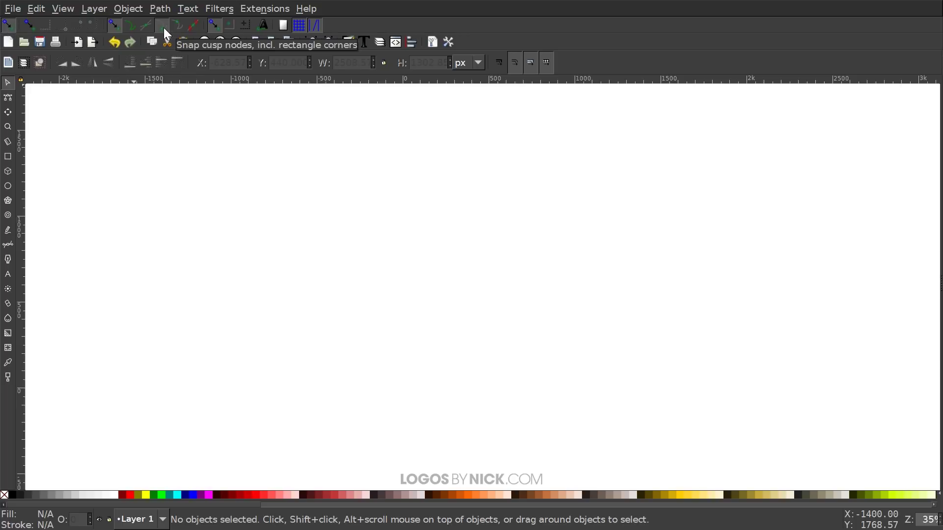
Set the canvas zoom to 1:1
click(65, 8)
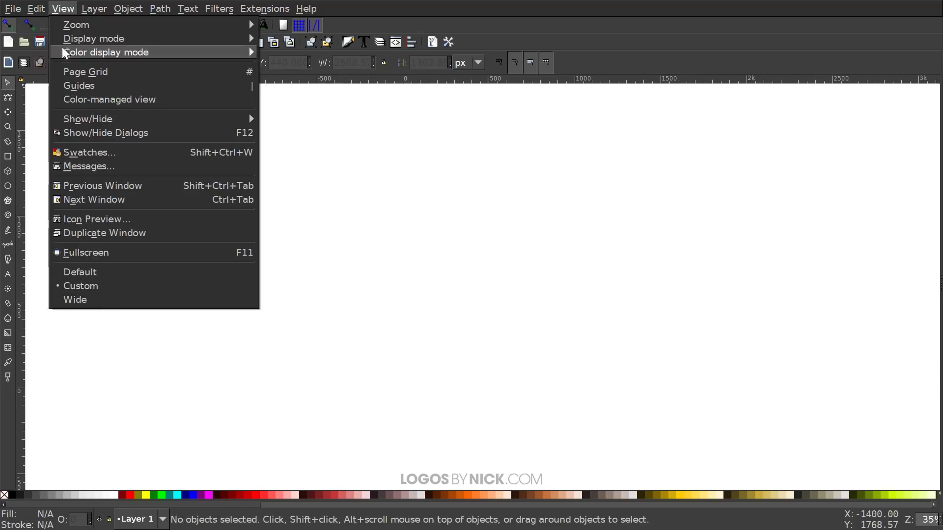
click(63, 9)
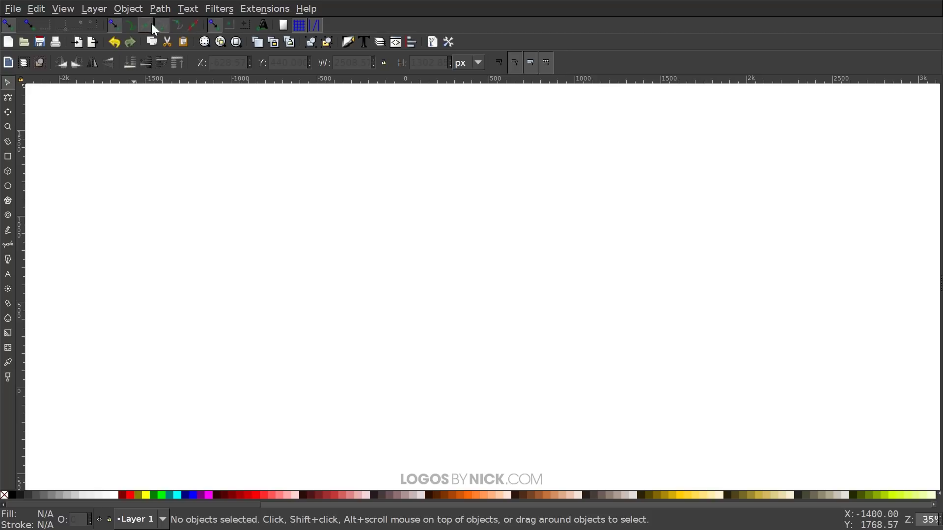
click(65, 9)
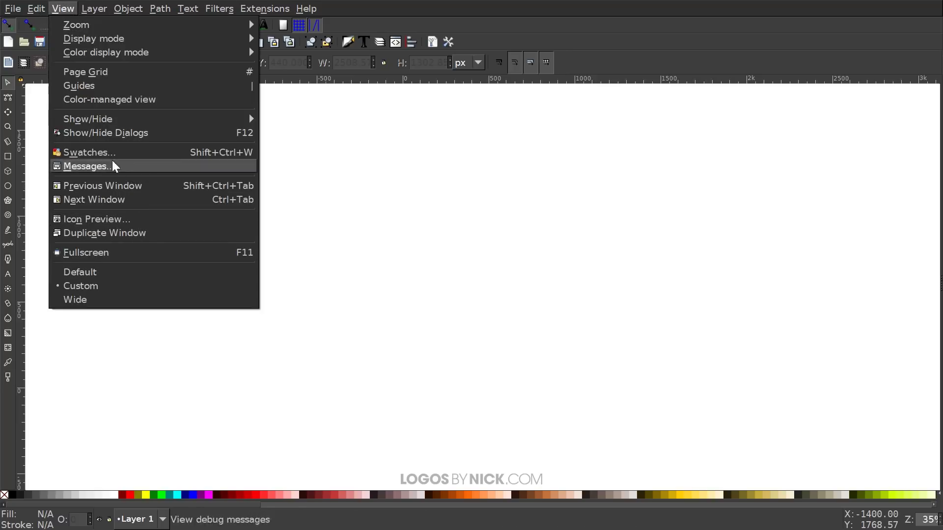
mouse_move(128, 29)
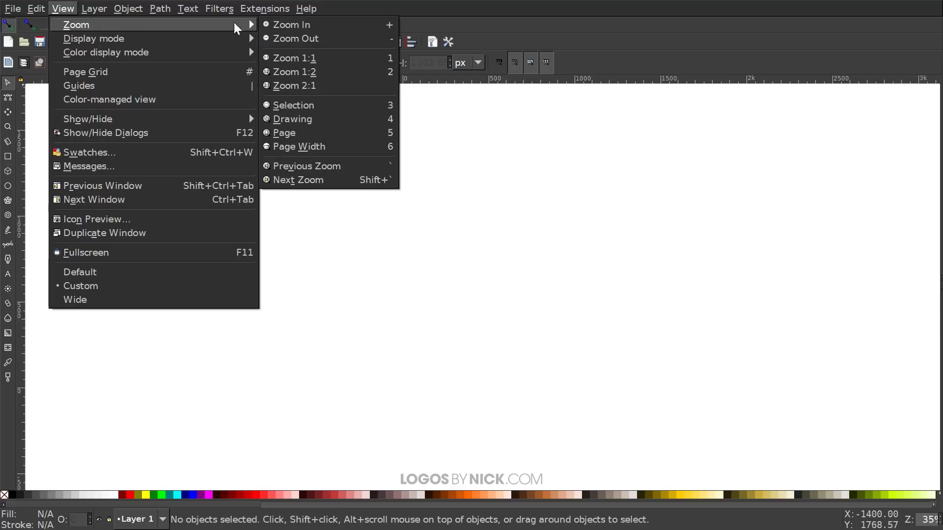
click(311, 58)
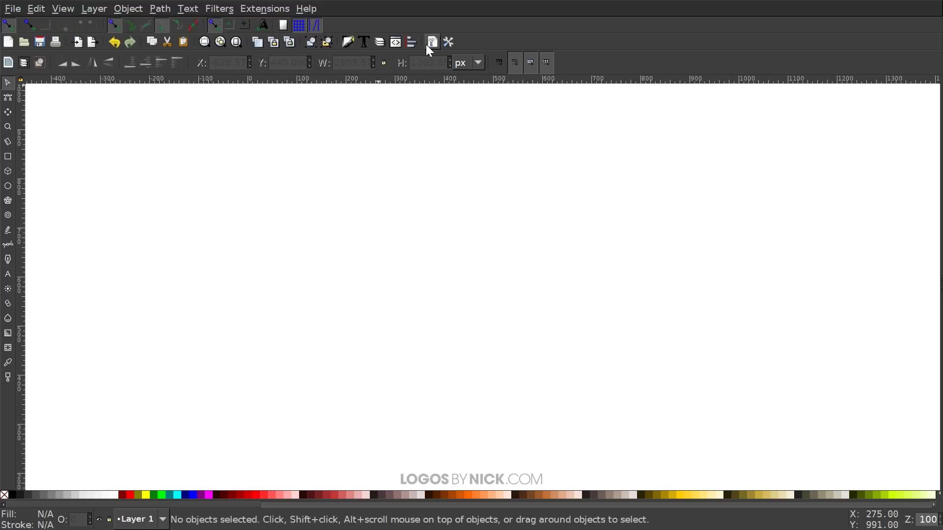
Open the Align and Distribute settings with alignment relative to Last selected, and open the Fill and Stroke settings
click(411, 42)
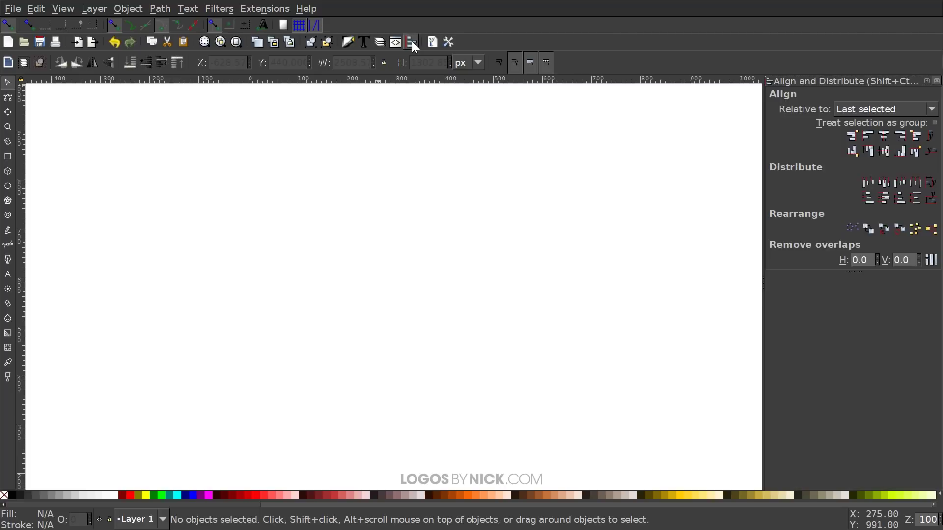
click(844, 111)
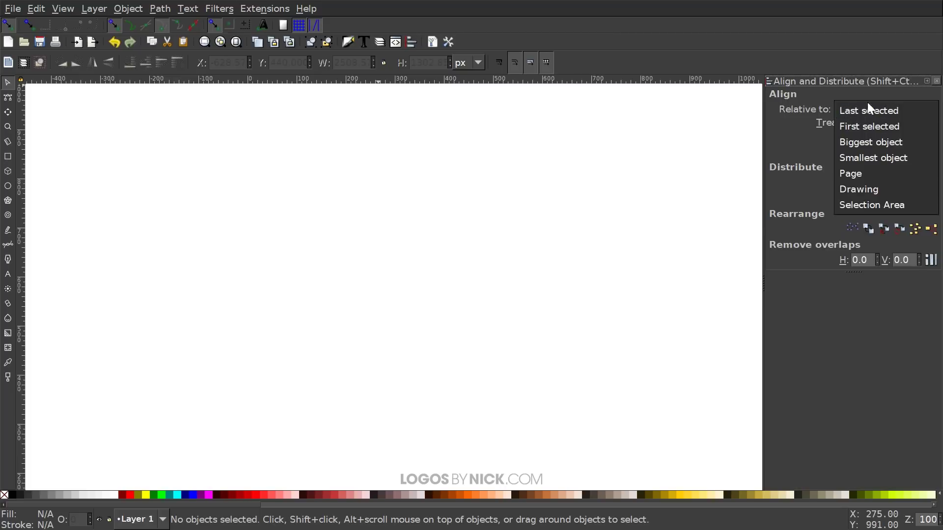
click(866, 112)
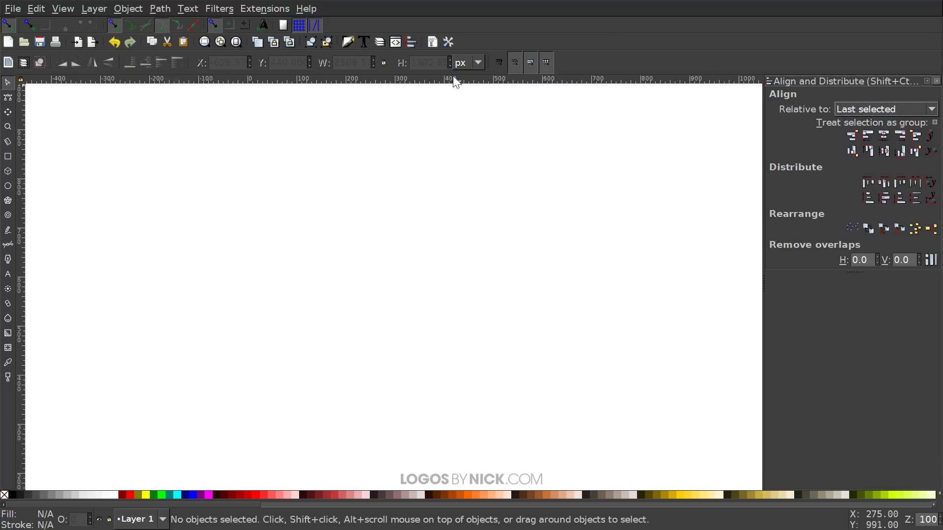
click(347, 42)
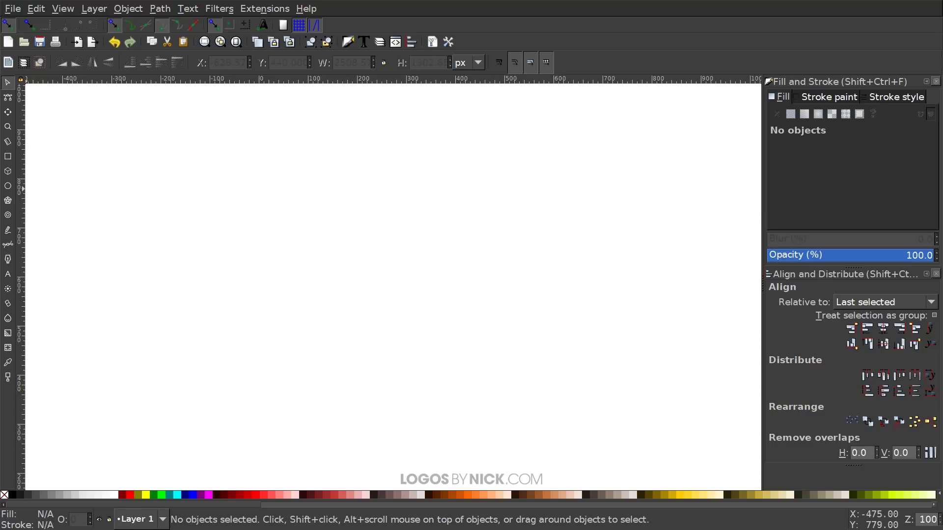
Draw a black circle about 510 px in diameter on the canvas and lower its opacity to 52.2%
click(8, 187)
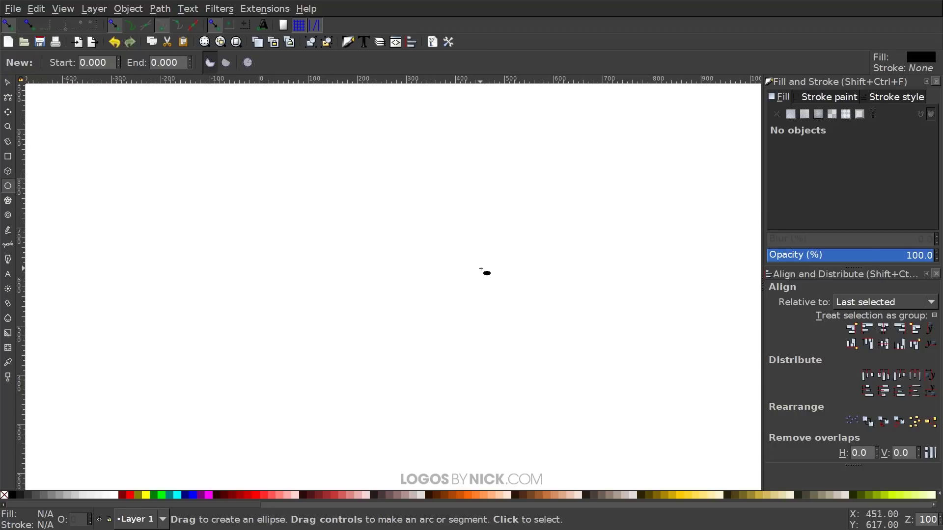
key(ctrl)
key(shift)
drag(370, 263, 521, 390)
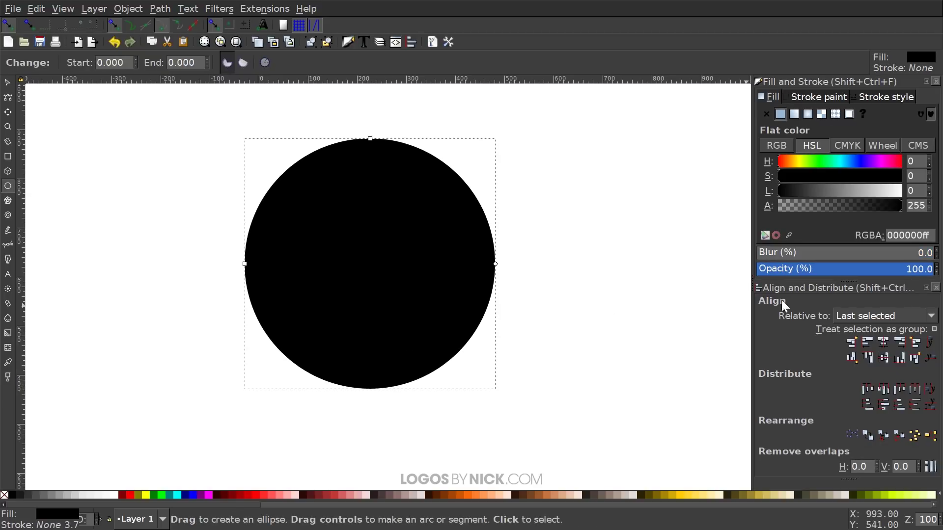
drag(855, 271, 849, 275)
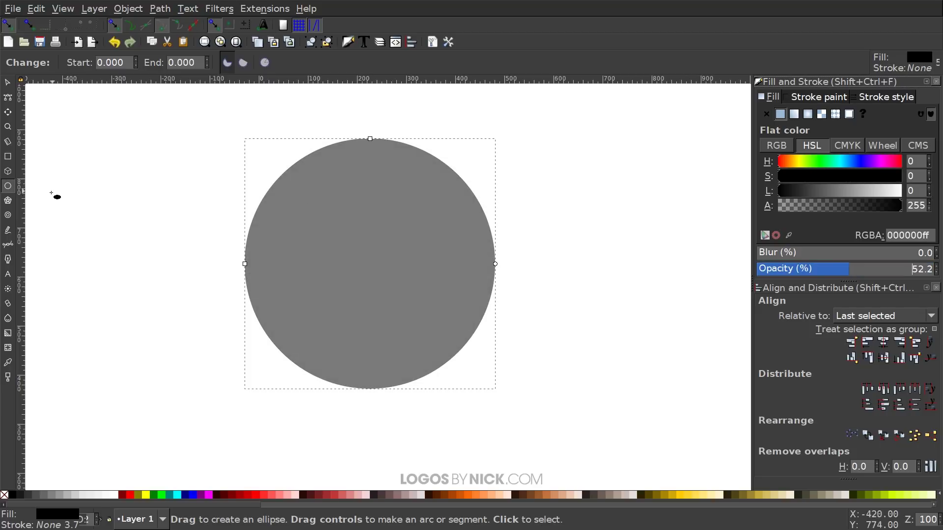
Draw a flat-topped 6-corner polygon about 334 by 290 px beside the circle and fill it red
click(8, 200)
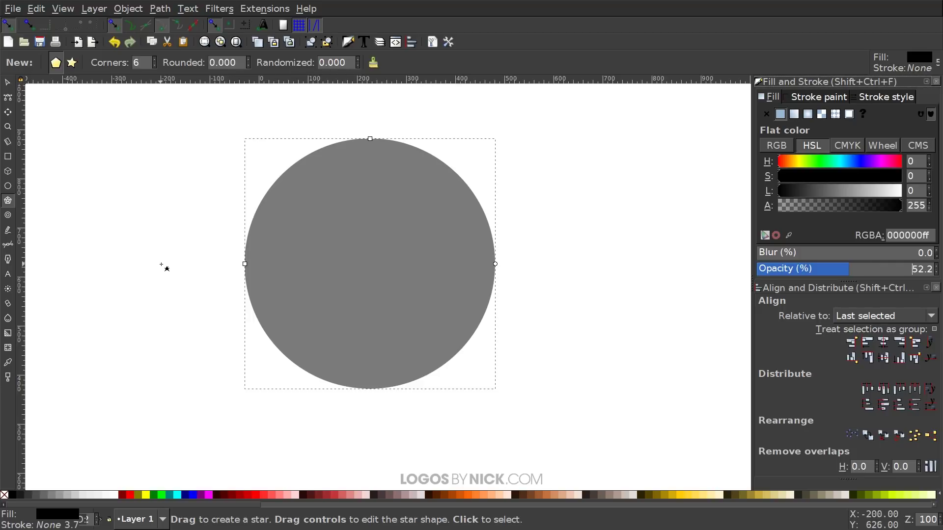
mouse_move(150, 247)
mouse_down()
mouse_move(205, 277)
mouse_move(214, 269)
mouse_move(210, 229)
mouse_move(215, 265)
mouse_move(212, 252)
mouse_move(225, 256)
mouse_move(213, 278)
mouse_move(231, 257)
mouse_up()
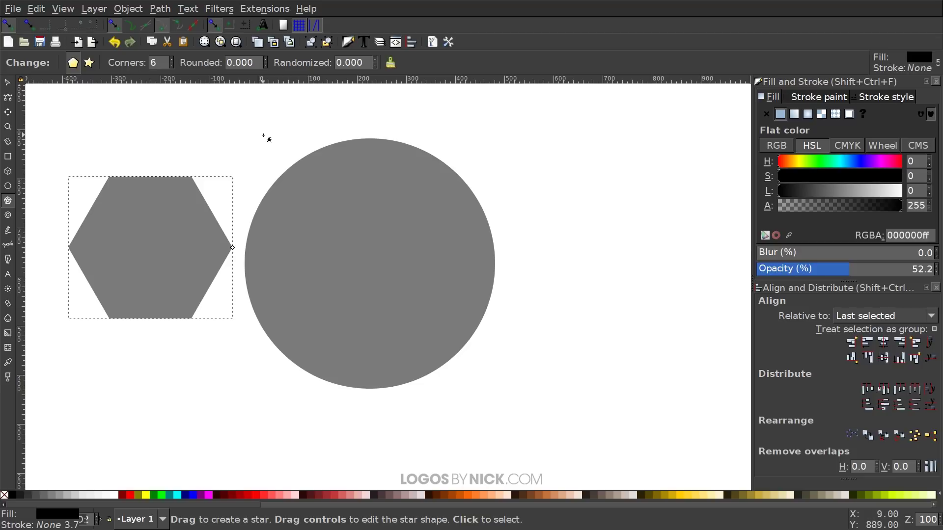
click(133, 497)
Move the red hexagon onto the grey circle and centre the two shapes on each other both horizontally and vertically
click(6, 84)
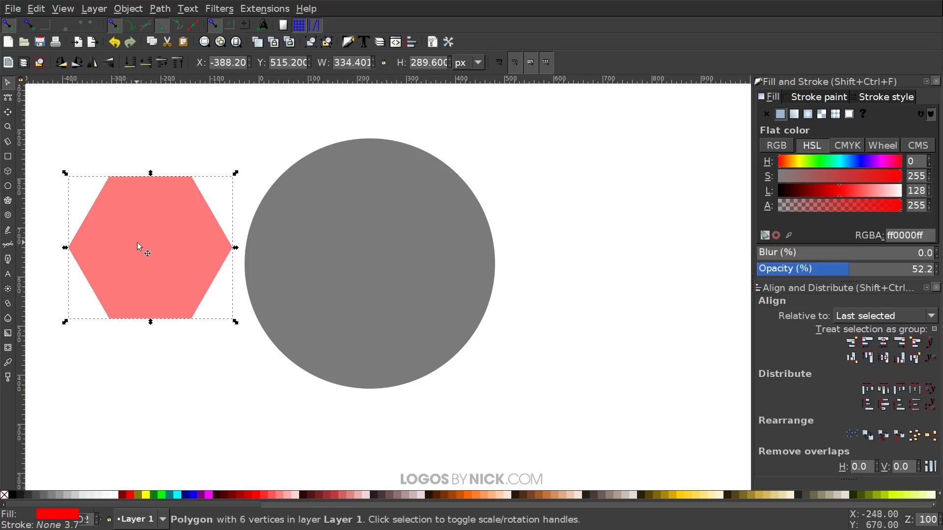
drag(123, 221, 348, 236)
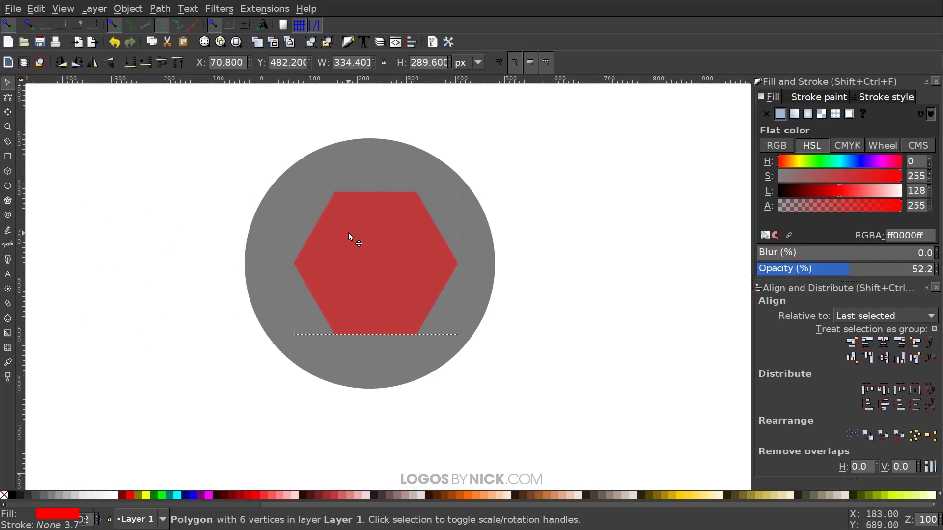
drag(593, 436, 106, 99)
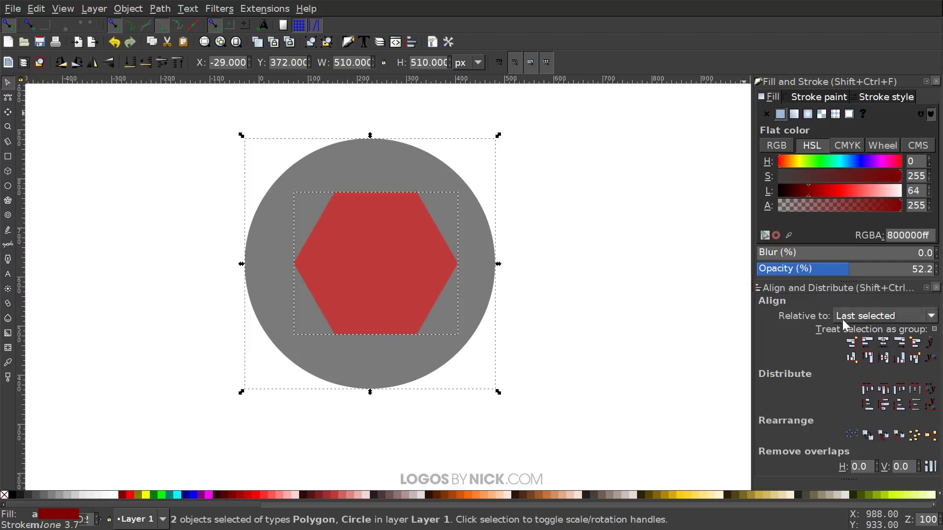
click(884, 343)
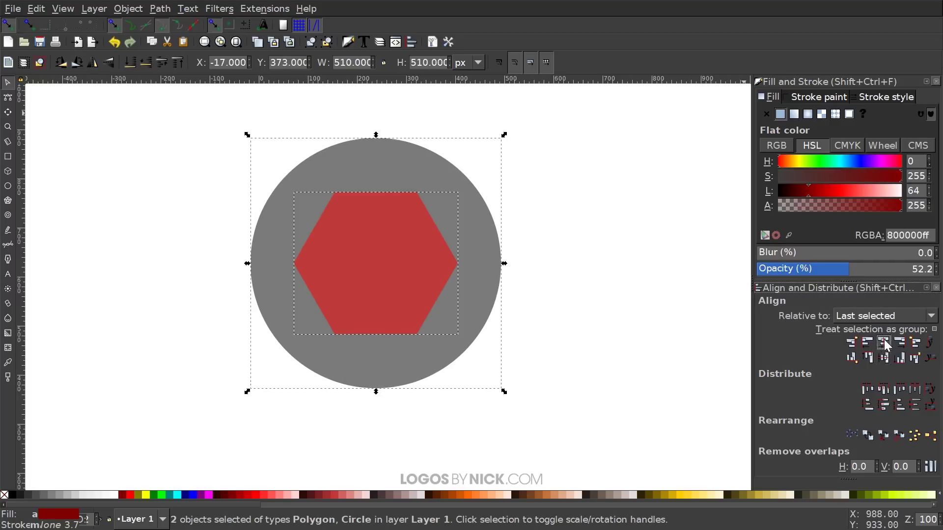
click(573, 186)
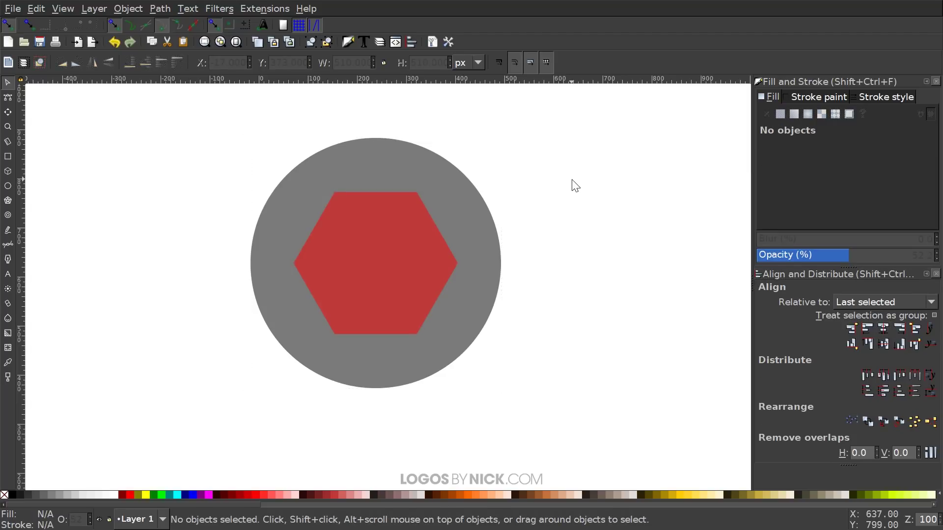
Scale the red hexagon down proportionally about its centre to about 230 by 200 px
click(369, 217)
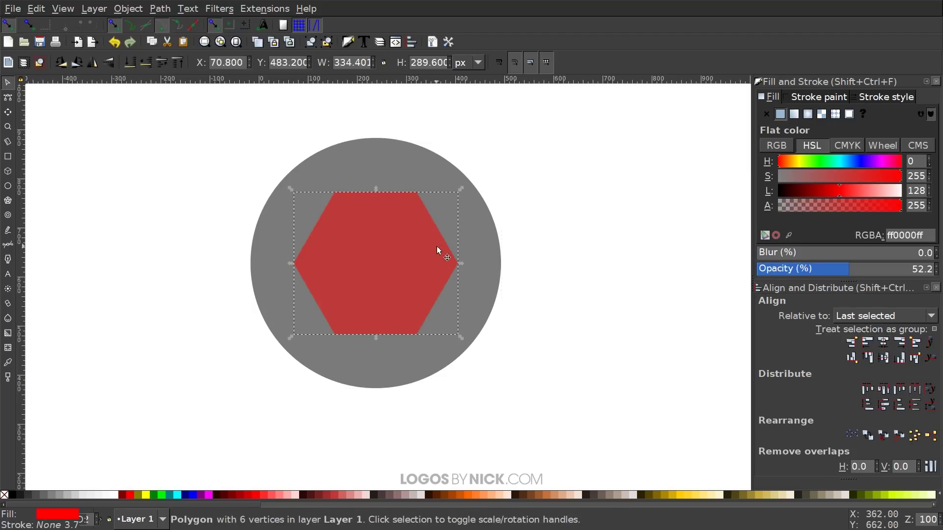
drag(462, 338, 440, 320)
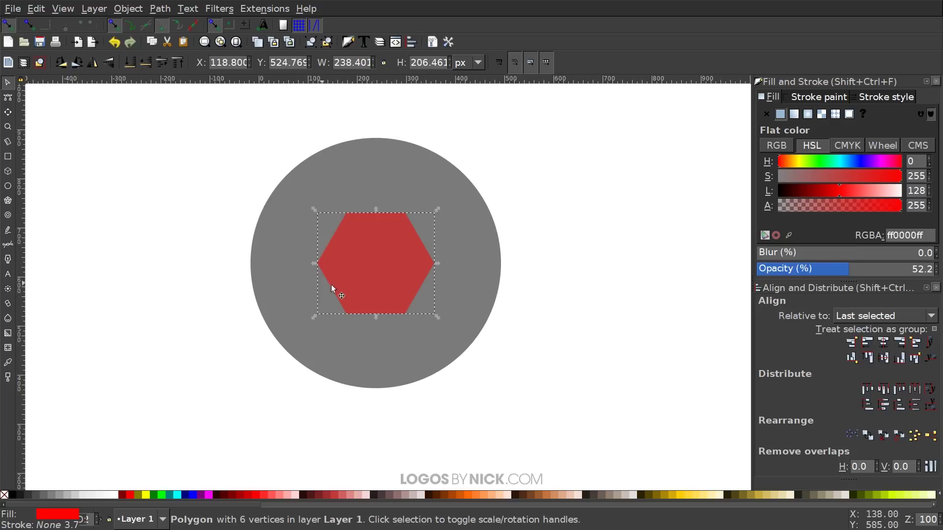
mouse_move(441, 263)
mouse_down()
mouse_move(429, 267)
mouse_move(505, 292)
mouse_move(437, 275)
mouse_up()
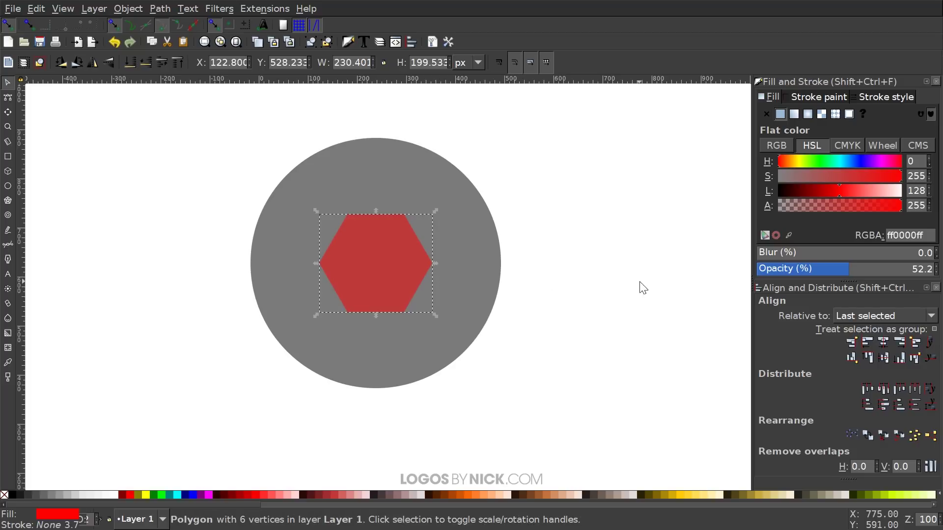
click(593, 236)
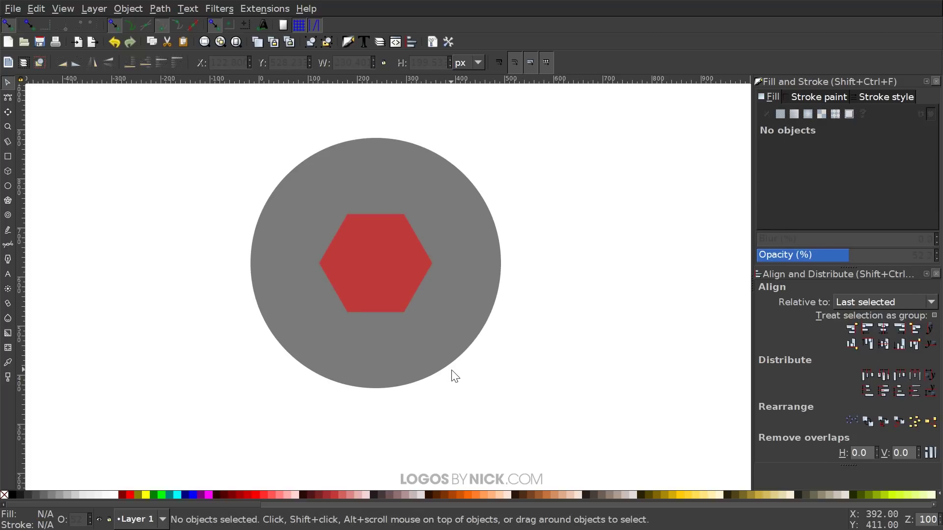
Draw a closed straight-segment shape starting at the hexagon's lower-left corner, following its lower-left edge and looping outside the circle, and fill it green
click(8, 247)
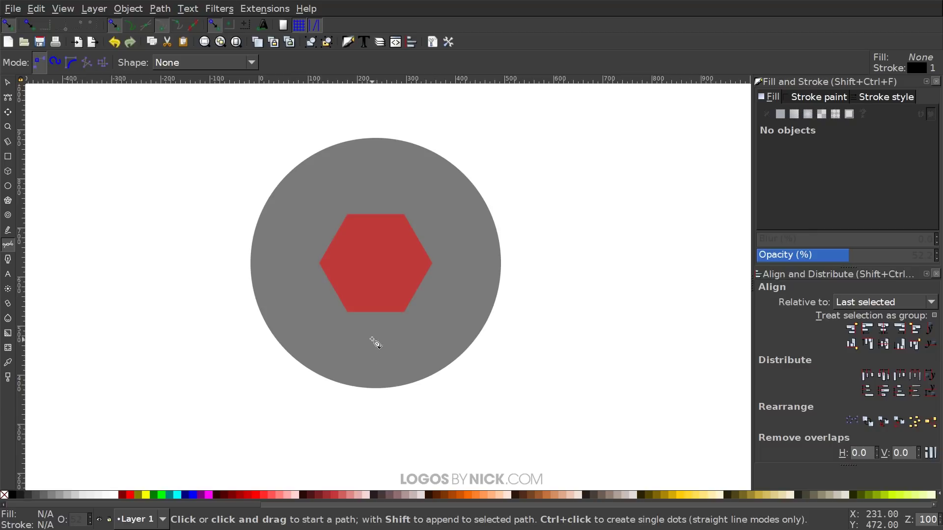
click(348, 313)
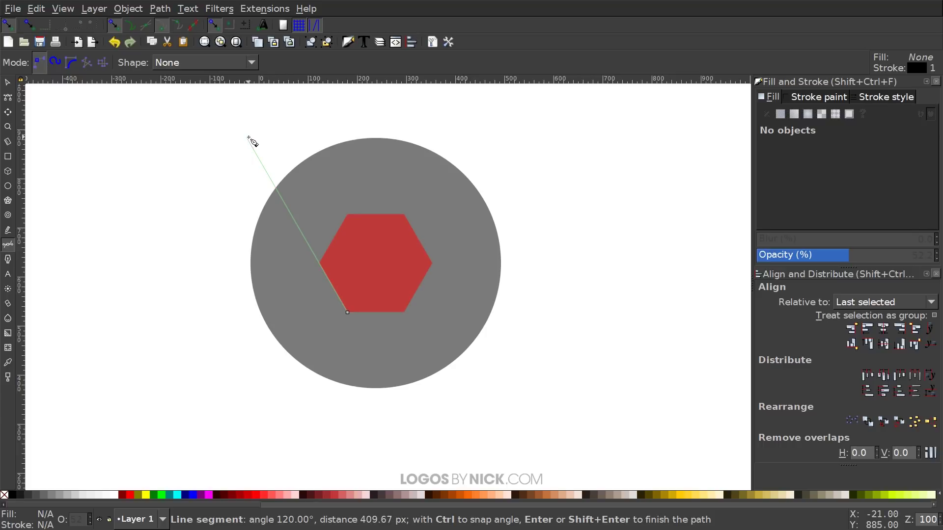
click(210, 169)
click(169, 305)
click(165, 400)
click(209, 434)
click(294, 447)
click(341, 450)
click(390, 430)
click(373, 342)
click(347, 312)
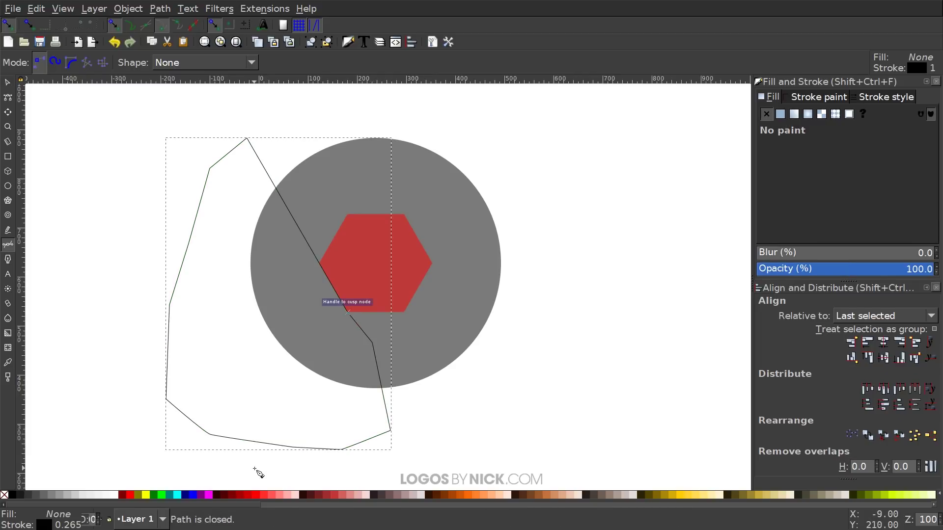
scroll(462, 336, down, 1)
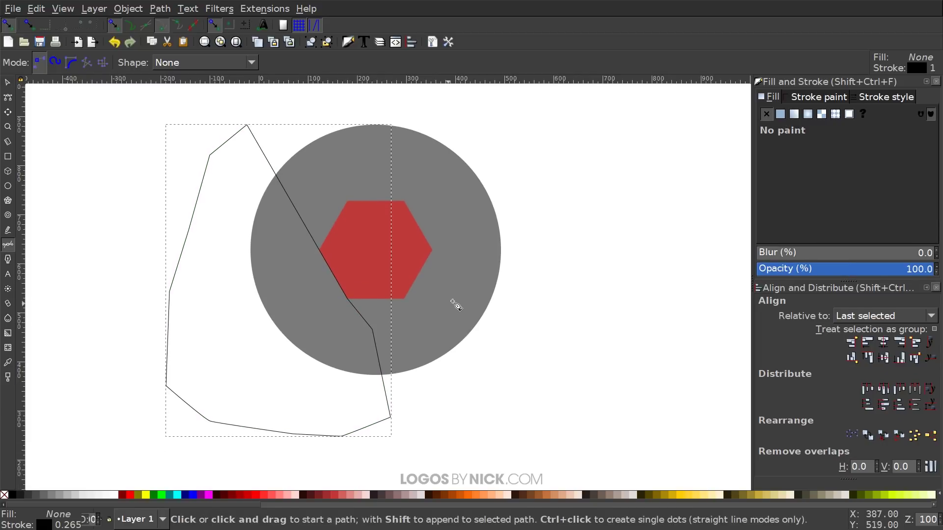
click(162, 495)
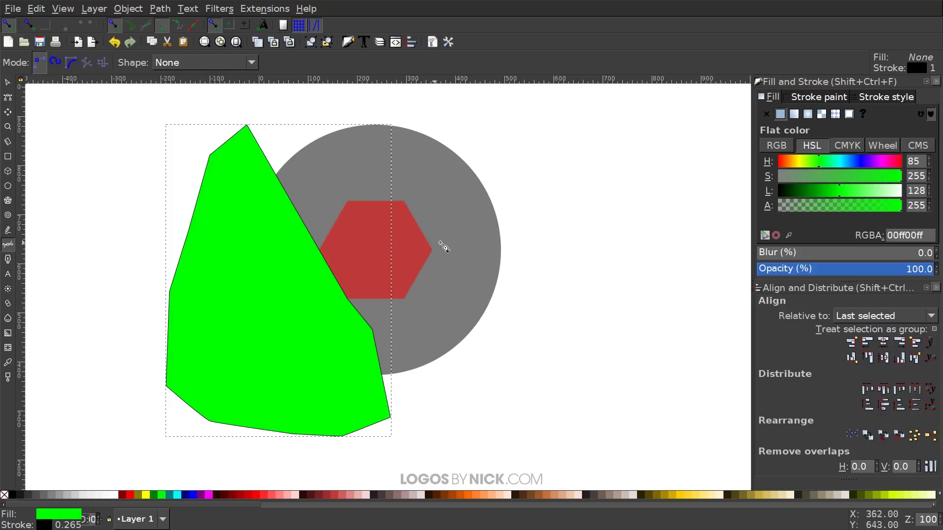
Remove the green shape's stroke and set its opacity to 53.6%
shift+click(4, 495)
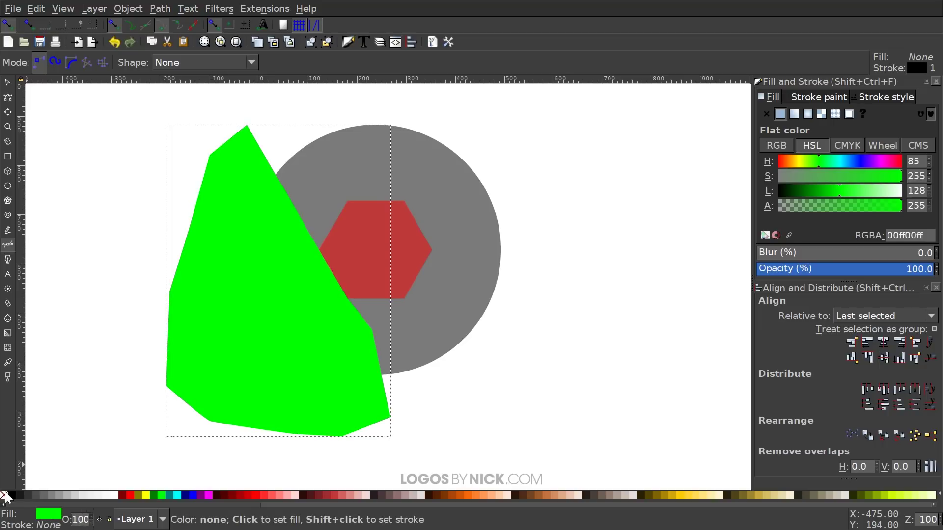
click(851, 271)
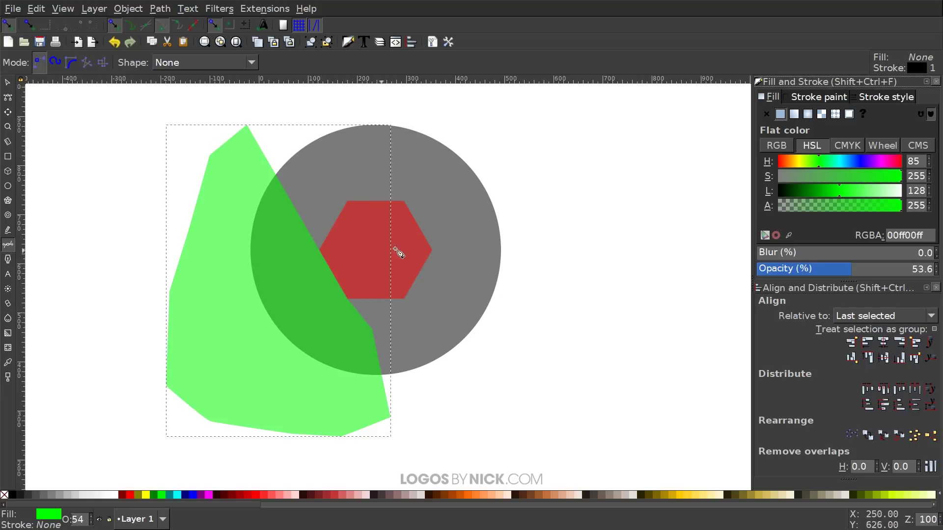
Draw a closed straight-segment shape from the hexagon's lower-left corner, extending its bottom edge leftward past the green shape and looping around below the circle
click(348, 298)
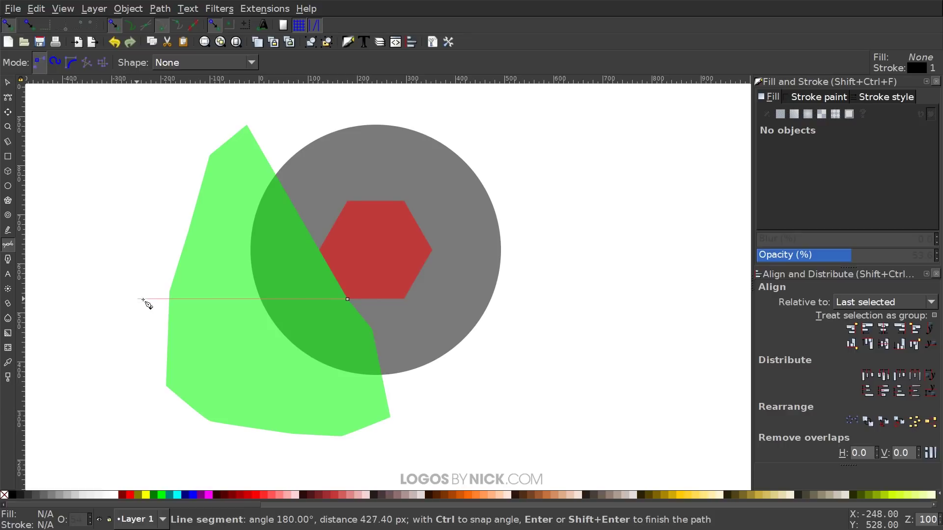
click(127, 299)
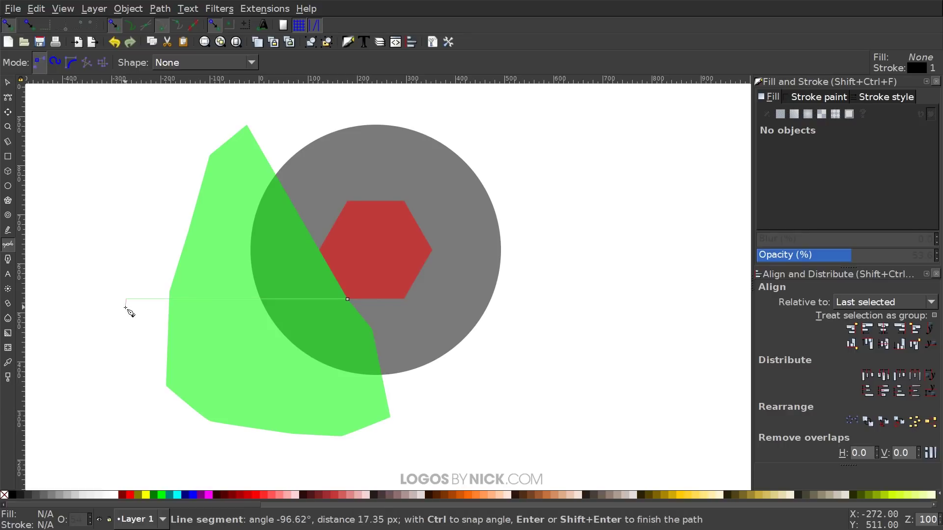
drag(152, 430, 167, 441)
click(243, 461)
click(309, 470)
click(493, 436)
click(480, 355)
drag(419, 328, 416, 328)
click(371, 308)
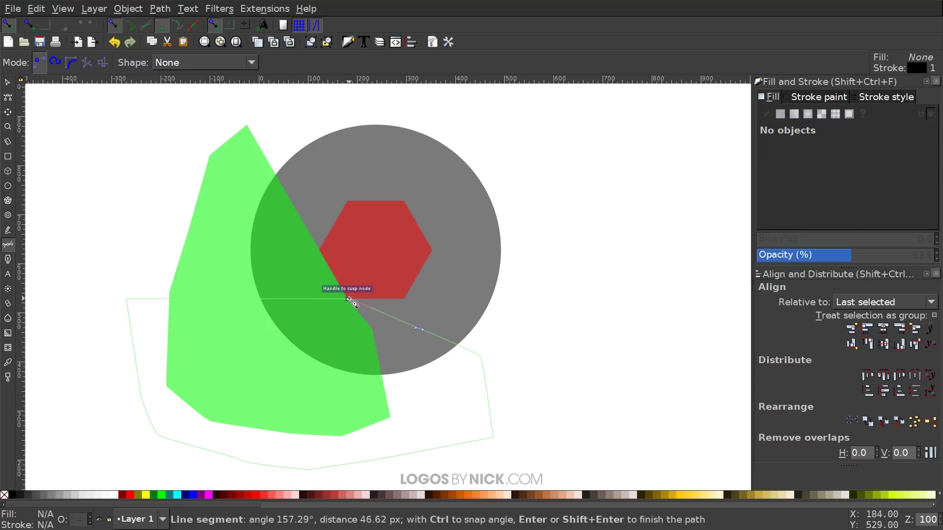
click(348, 300)
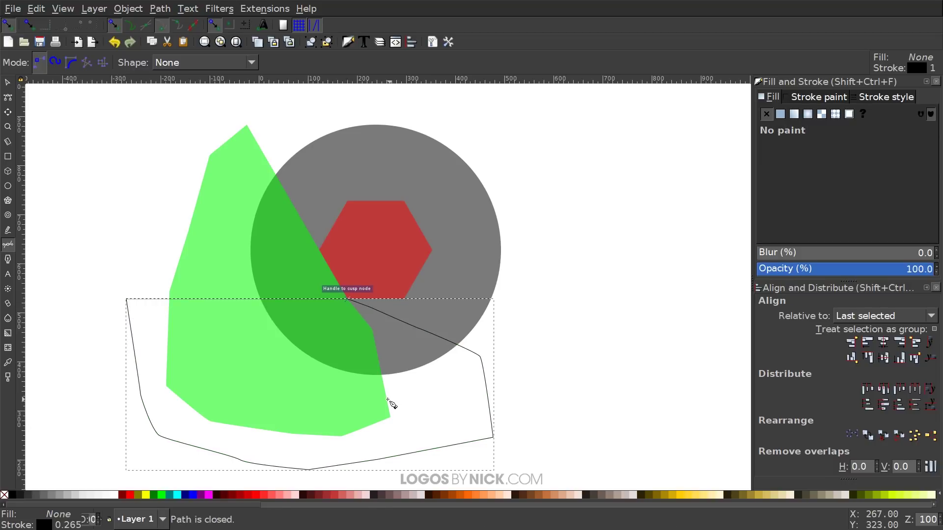
Subtract the newly drawn outline from the green shape with Difference
click(8, 82)
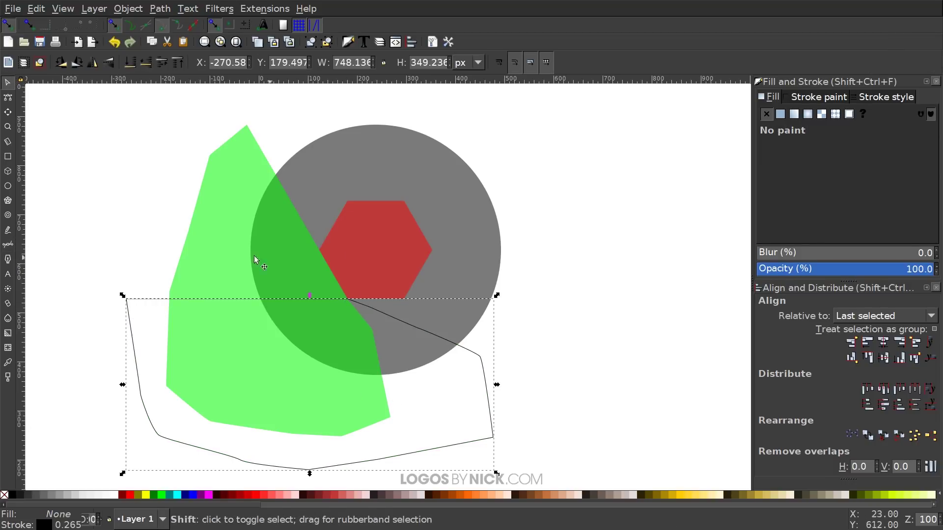
shift+click(243, 162)
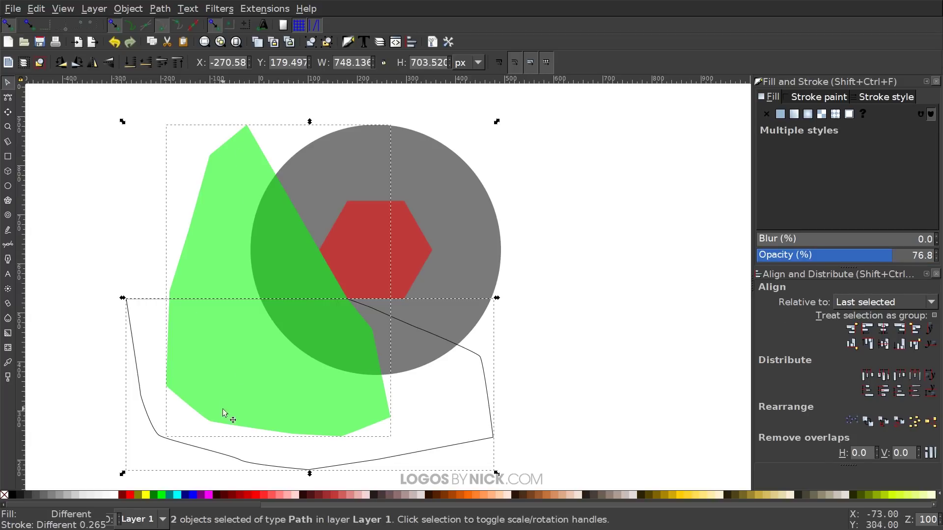
click(160, 9)
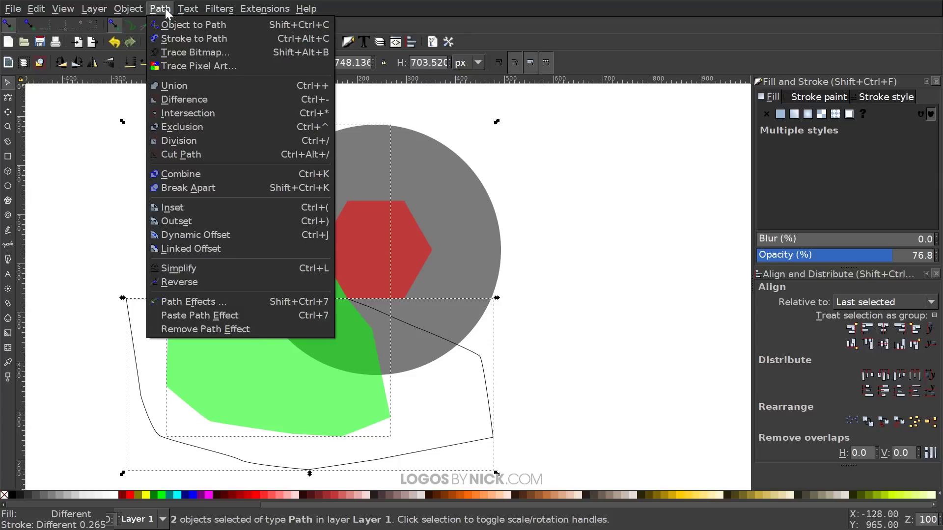
click(205, 100)
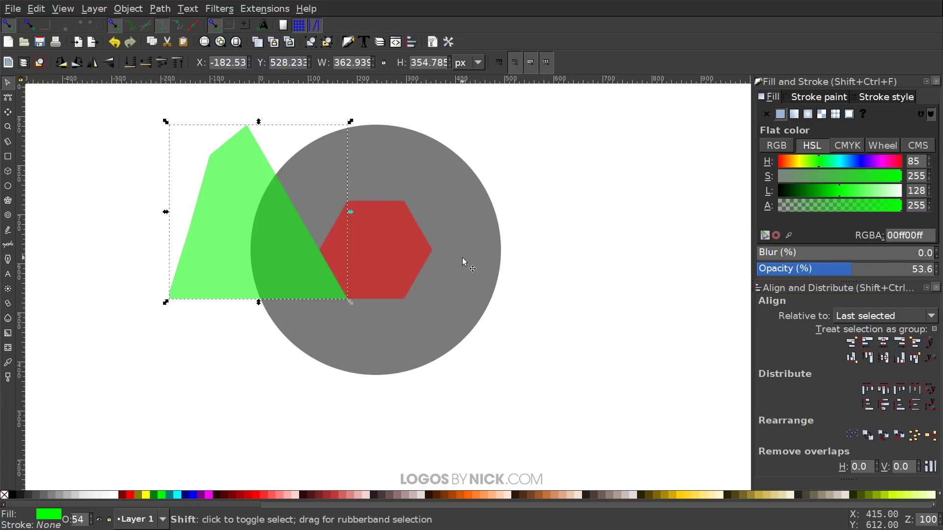
Intersect the trimmed green shape with the grey circle and fill the resulting segment green
shift+click(377, 134)
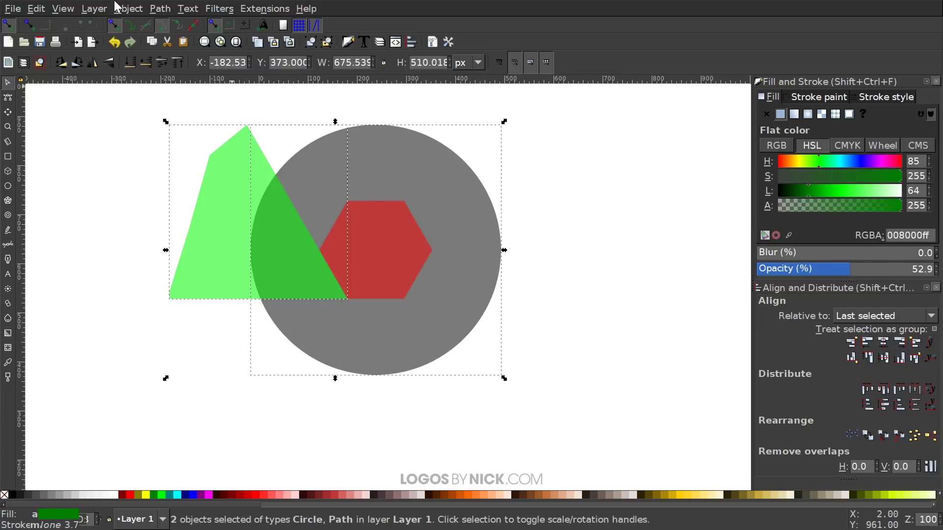
click(160, 7)
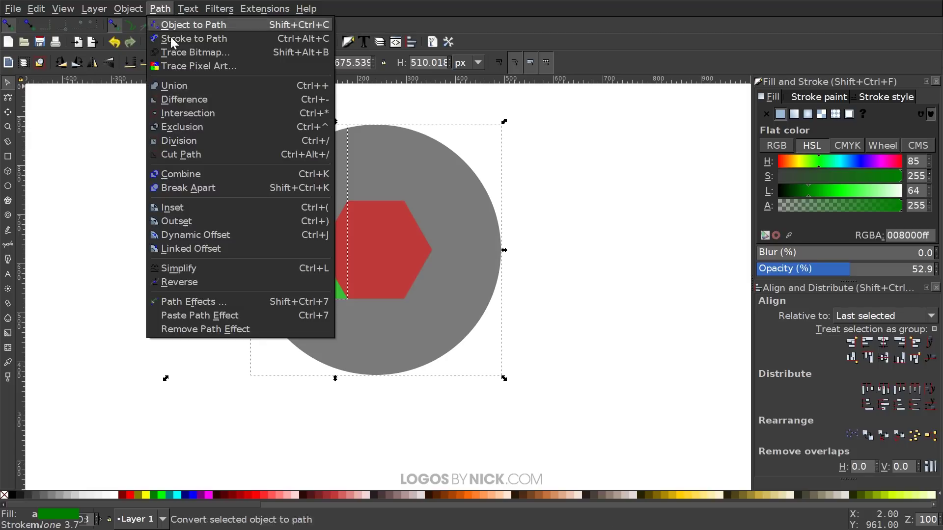
click(195, 113)
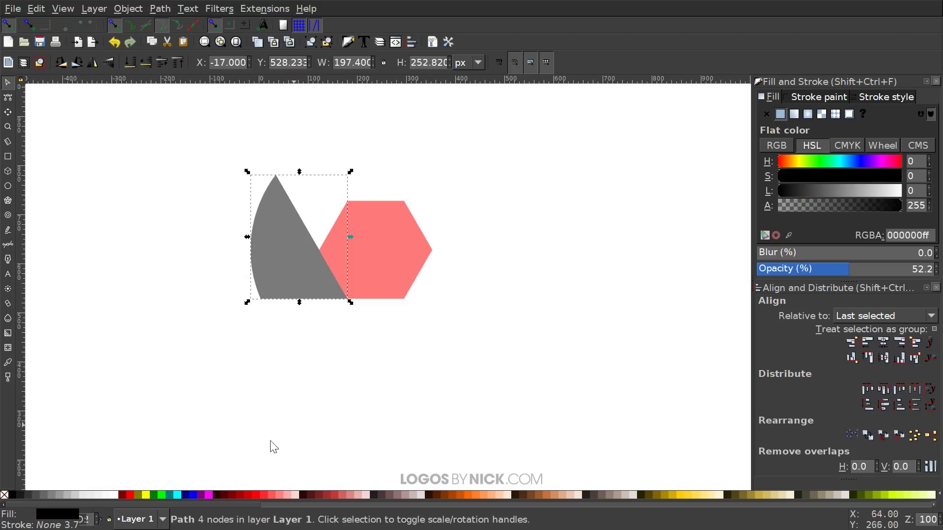
click(163, 494)
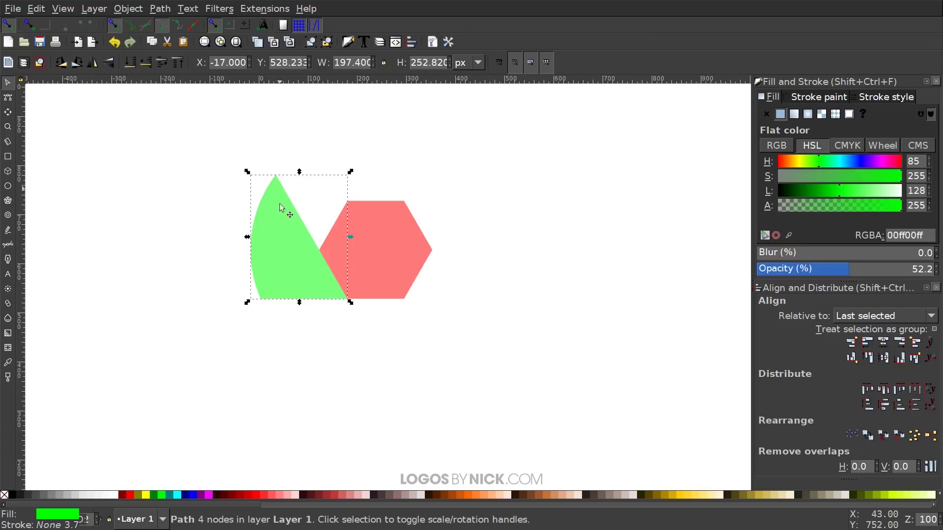
Duplicate the green segment, fill the copy blue, rotate it clockwise to match the hexagon's upper-left edge and snap its tip to the hexagon's left corner
ctrl+click(316, 236)
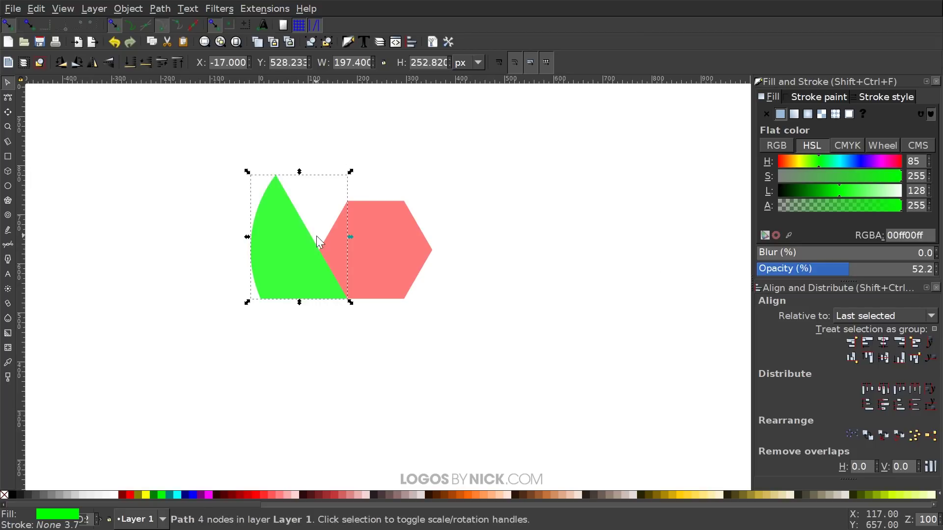
click(193, 491)
drag(284, 249, 500, 187)
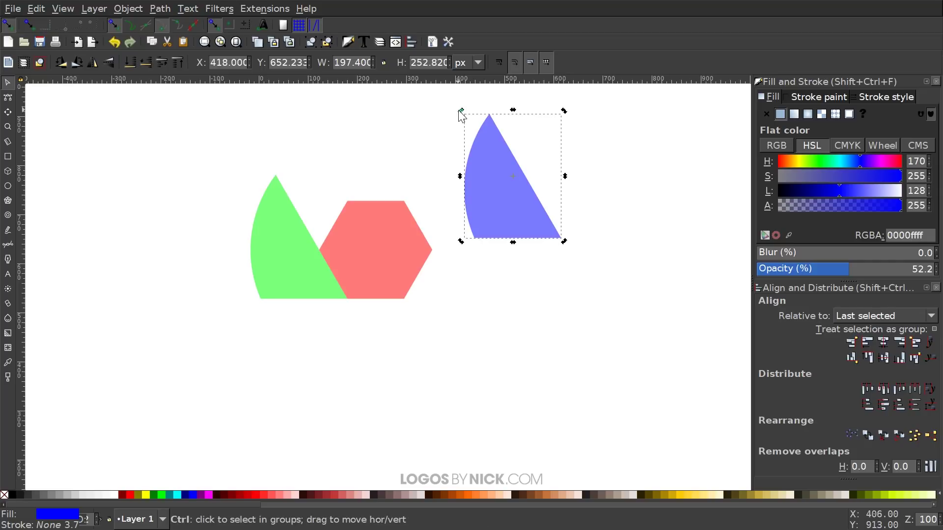
drag(460, 112, 533, 111)
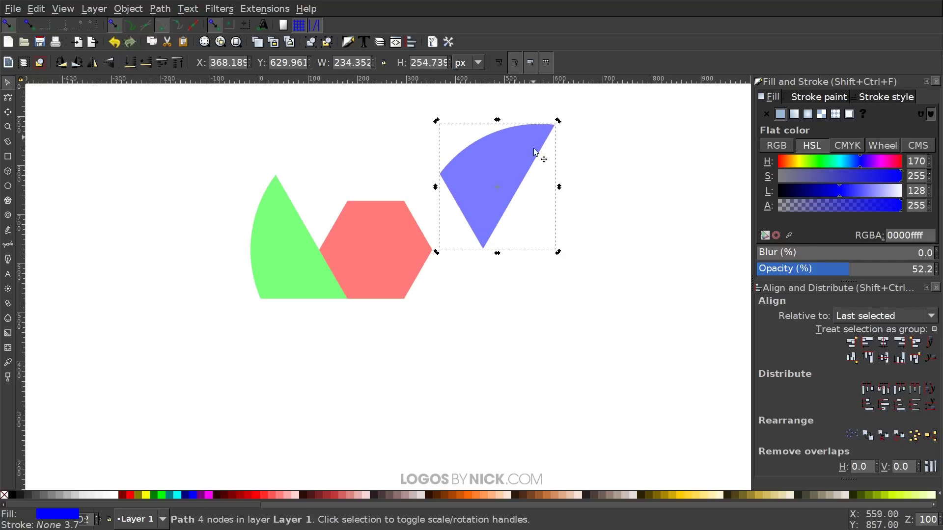
click(530, 177)
drag(484, 246, 320, 248)
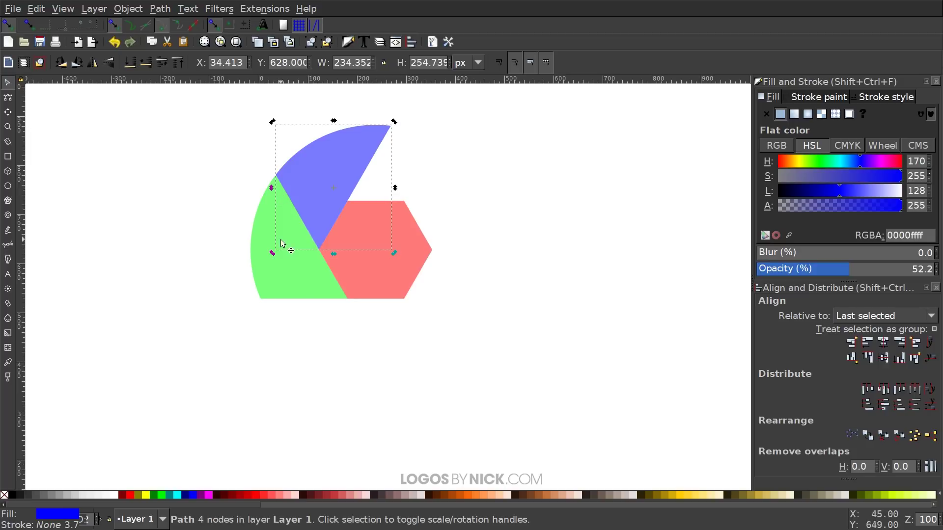
Duplicate the green segment, rotate the copy clockwise to lie along the hexagon's top edge and snap its tip to the hexagon's upper-left corner
click(287, 213)
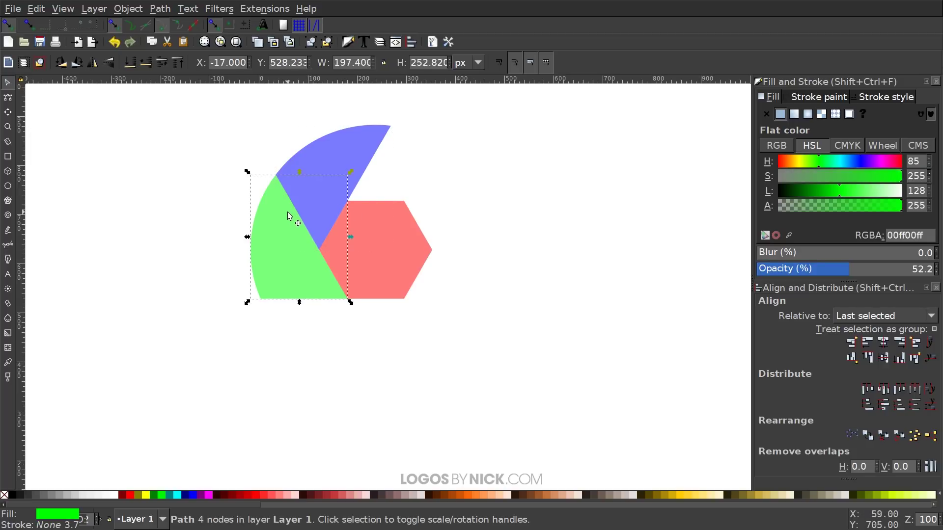
key(ctrl+d)
drag(287, 212, 500, 200)
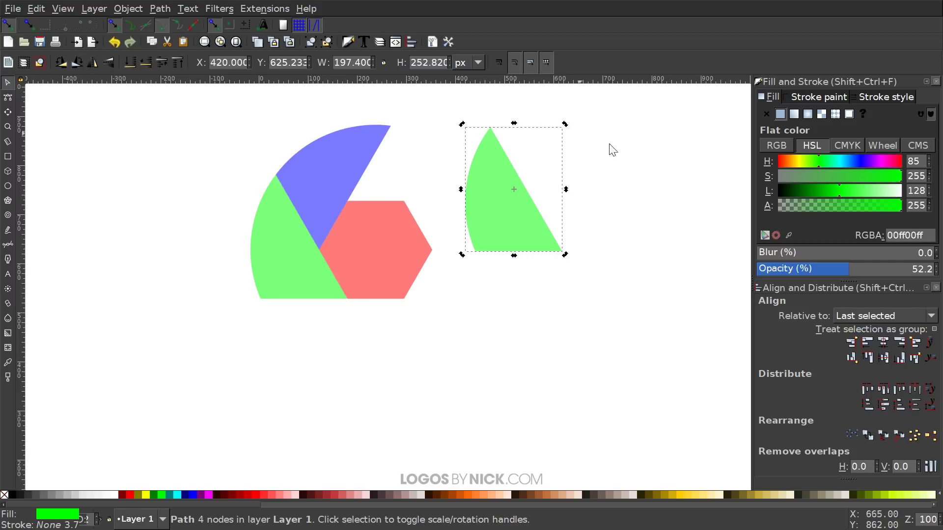
drag(462, 125, 602, 175)
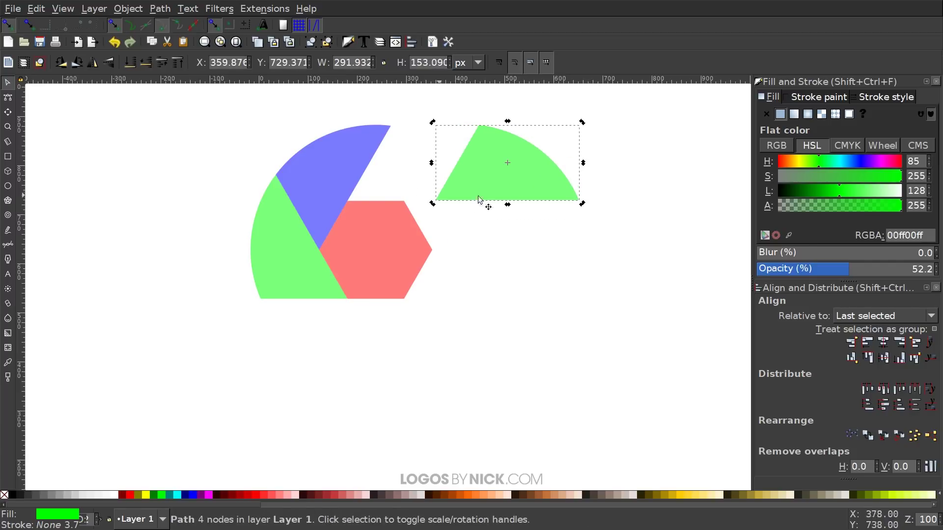
drag(440, 194, 359, 199)
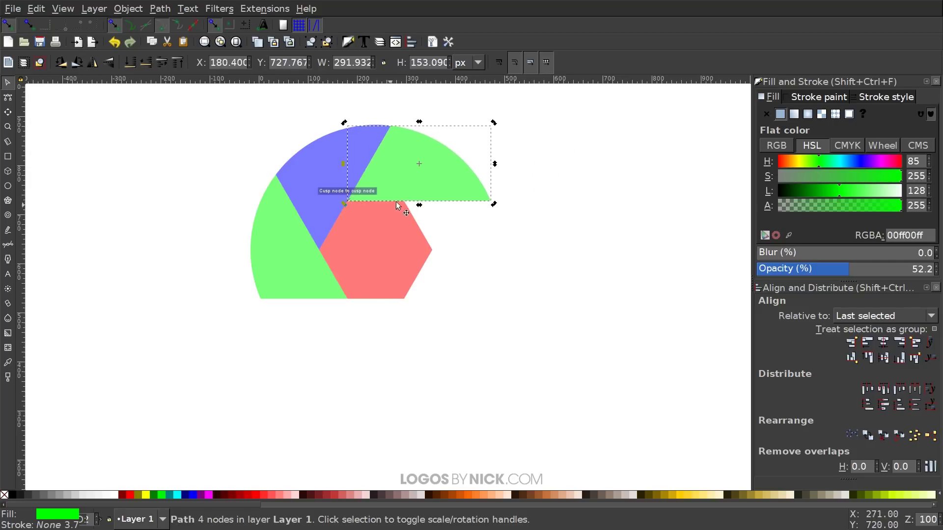
Duplicate the blue segment, rotate the copy clockwise along the hexagon's upper-right edge and snap its tip to the hexagon's upper-right corner
click(345, 149)
key(ctrl+d)
drag(335, 151, 484, 199)
click(521, 226)
drag(578, 187, 538, 304)
click(473, 199)
drag(477, 210, 441, 215)
Duplicate the top green segment, rotate the copy clockwise along the hexagon's lower-right edge and snap its tip to the hexagon's right corner
click(395, 138)
key(ctrl+d)
drag(419, 153, 414, 356)
drag(341, 326, 471, 319)
drag(410, 311, 423, 279)
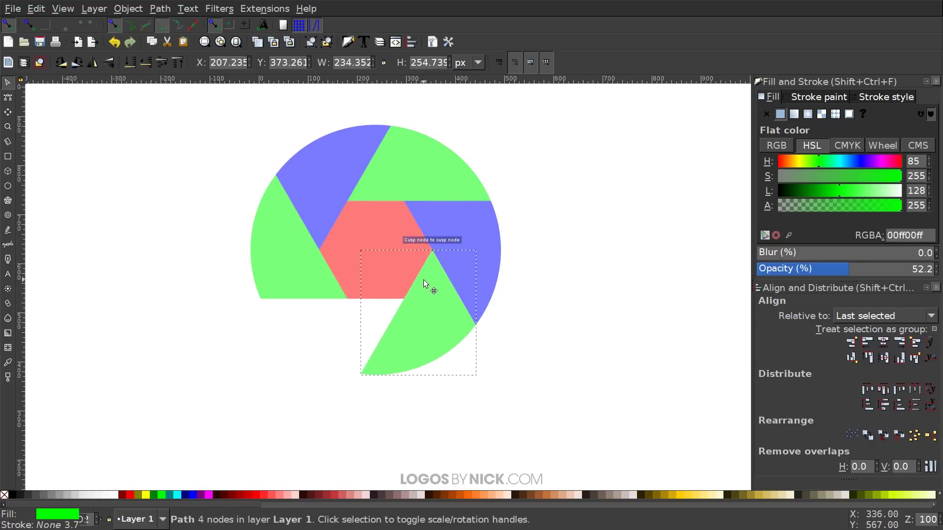
Duplicate the blue segment beside the hexagon's upper-right edge, rotate the copy clockwise along its bottom edge and snap its tip to the lower-right corner
click(464, 202)
key(ctrl+d)
drag(456, 242, 253, 355)
click(253, 354)
drag(202, 338, 388, 364)
drag(309, 397, 382, 308)
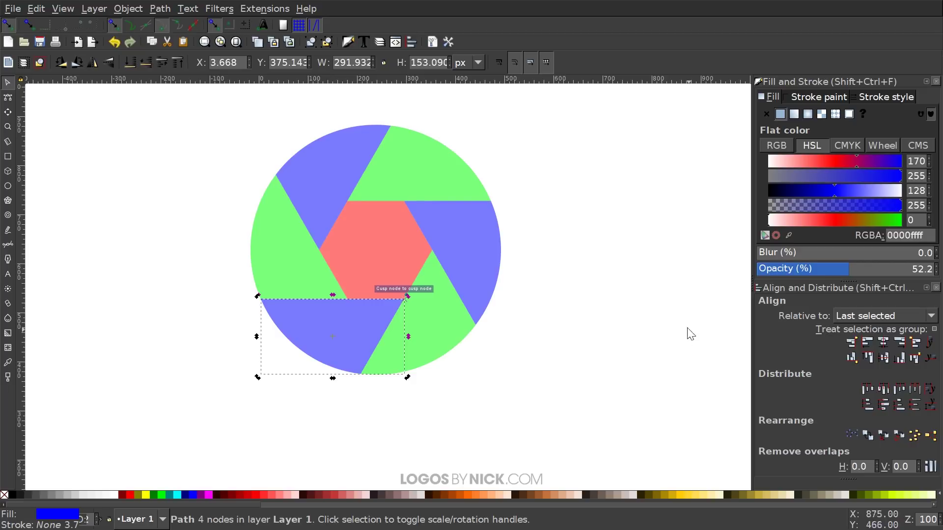
Move the red hexagon out of the ring of segments and delete it
click(640, 273)
mouse_move(567, 265)
mouse_down()
mouse_move(547, 263)
mouse_move(561, 265)
mouse_up()
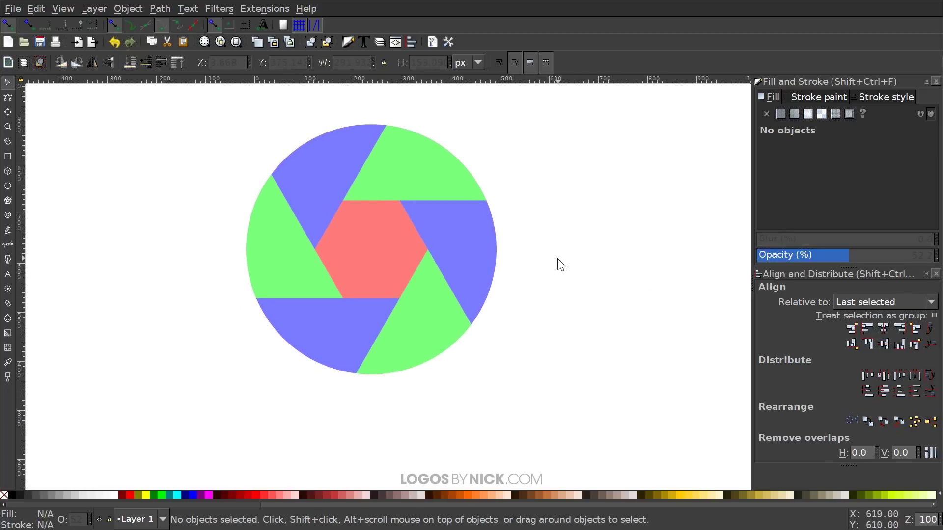
drag(376, 241, 713, 217)
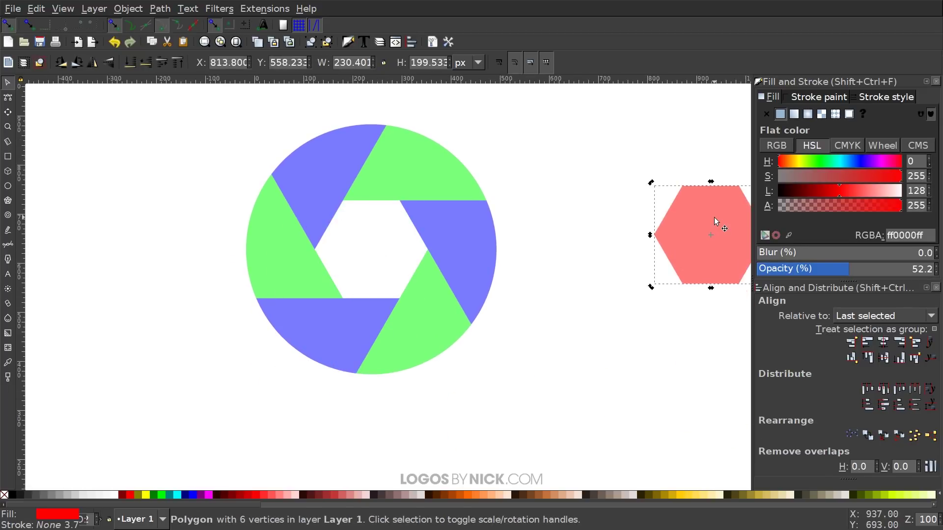
key(Delete)
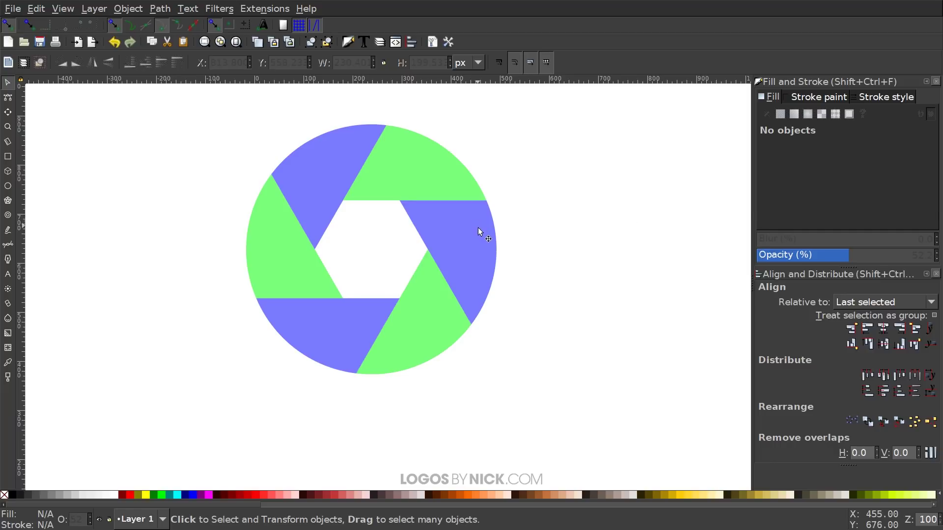
Set the opacity of all six ring segments to 100%
drag(478, 228, 483, 240)
drag(579, 421, 155, 105)
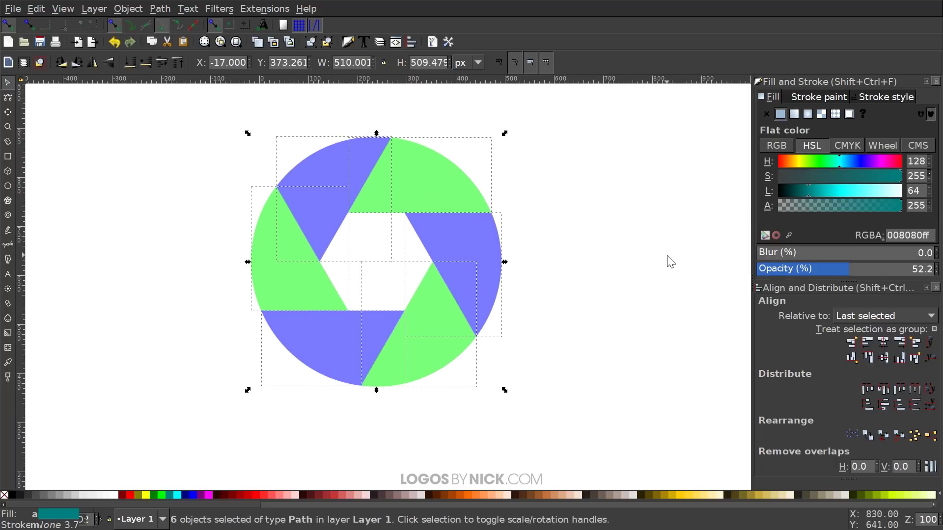
drag(855, 272, 934, 270)
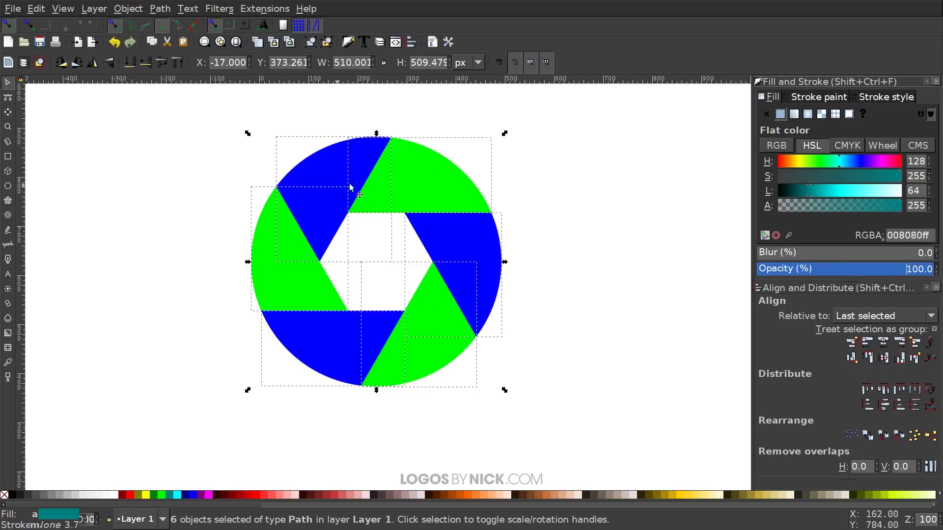
click(641, 199)
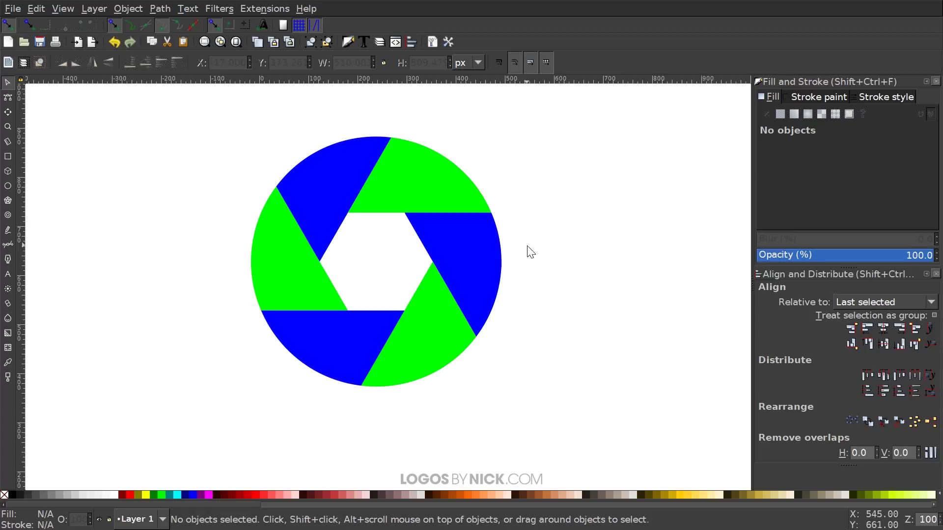
Fill the left green segment of the ring with the blue 0055d4
click(284, 222)
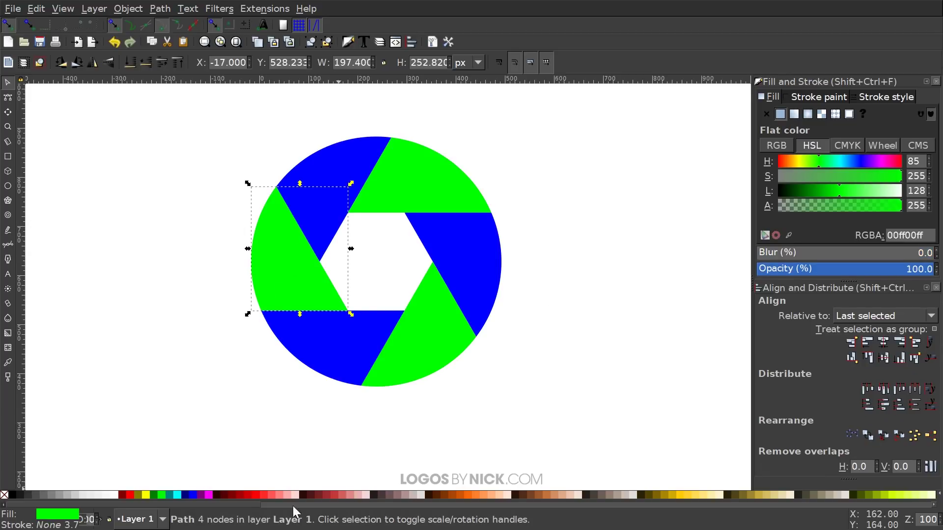
drag(222, 504, 685, 507)
click(464, 494)
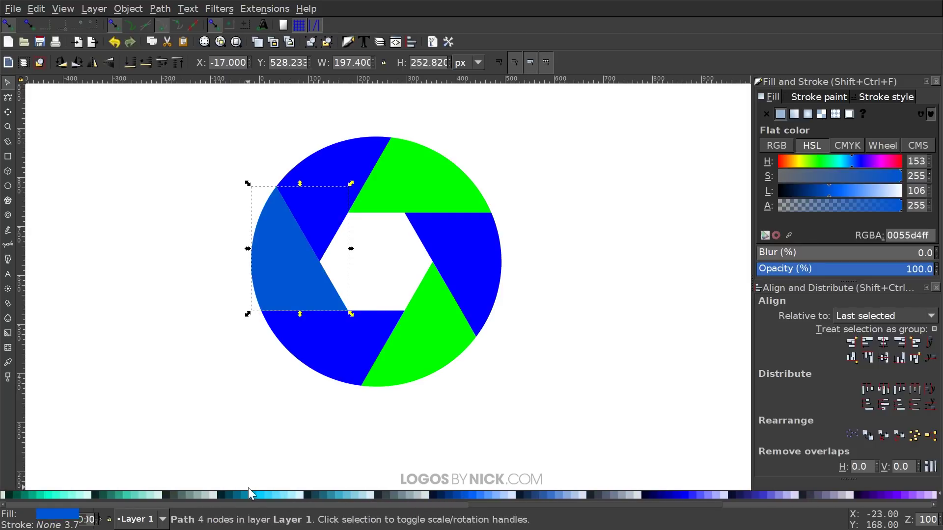
Fill the upper-left blue segment of the ring with the light blue 2ad4ff
click(342, 147)
scroll(484, 505, left, 1)
scroll(484, 505, left, 1)
click(523, 494)
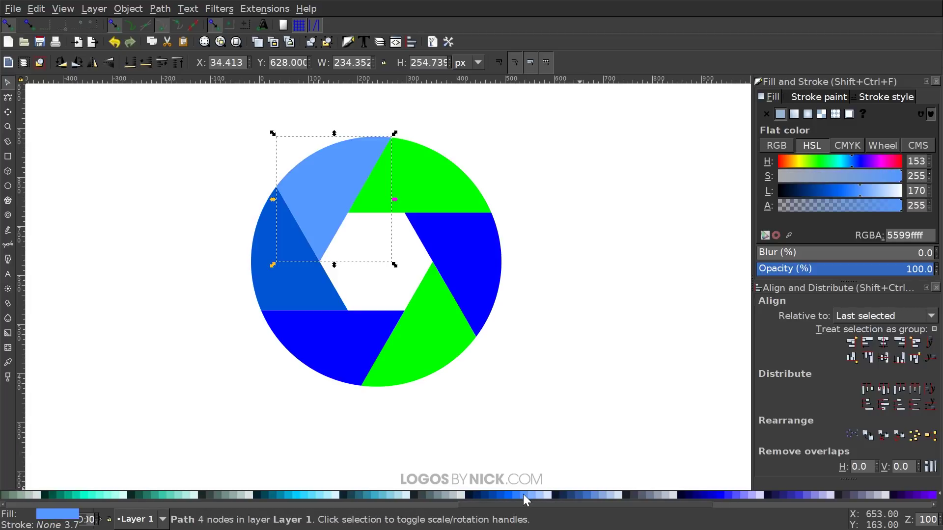
click(305, 496)
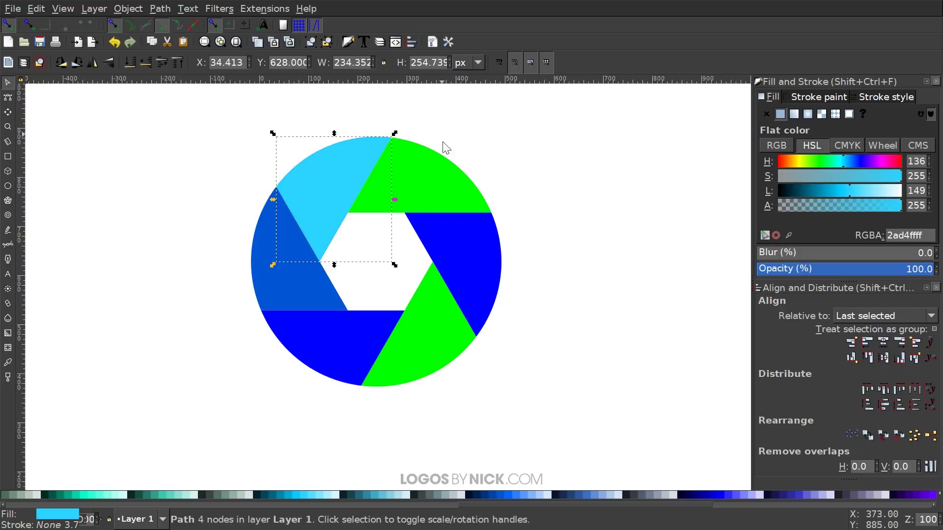
Fill the upper-right green segment of the ring with the yellow ffcc00
click(425, 181)
drag(660, 506, 142, 519)
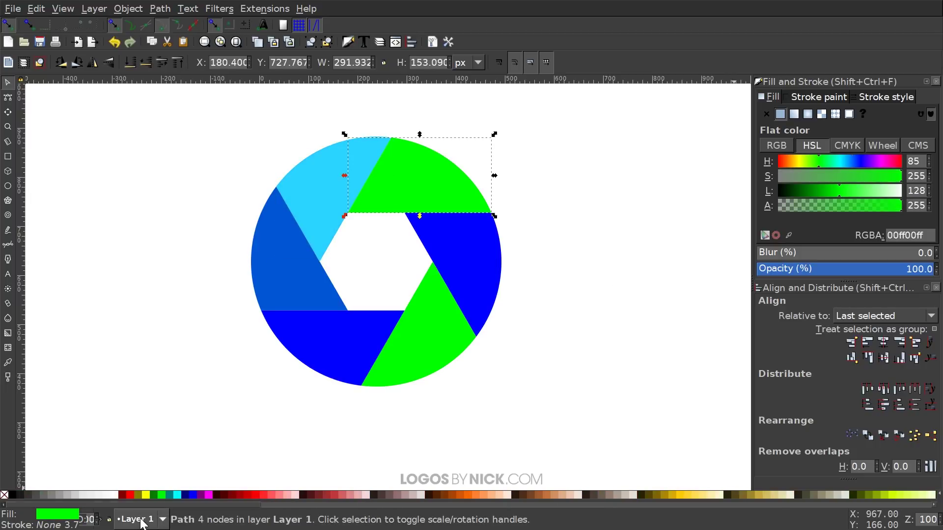
click(681, 496)
Fill the right blue segment of the ring with the orange ff6600 and the lower-right green segment with the red c83737
click(470, 229)
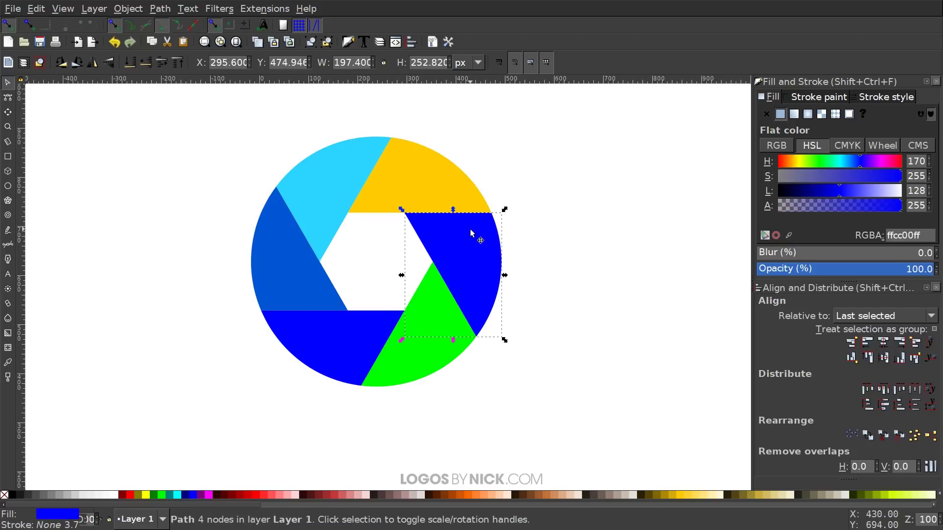
click(469, 495)
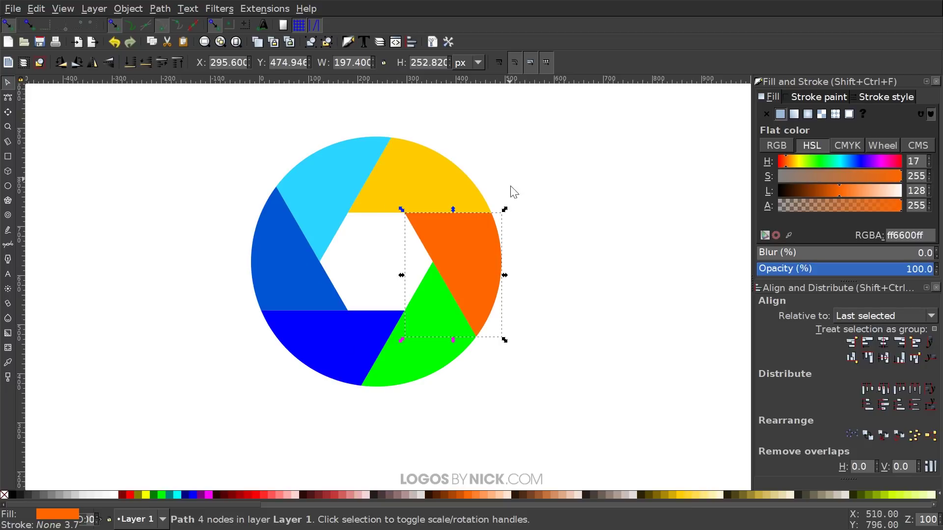
click(444, 300)
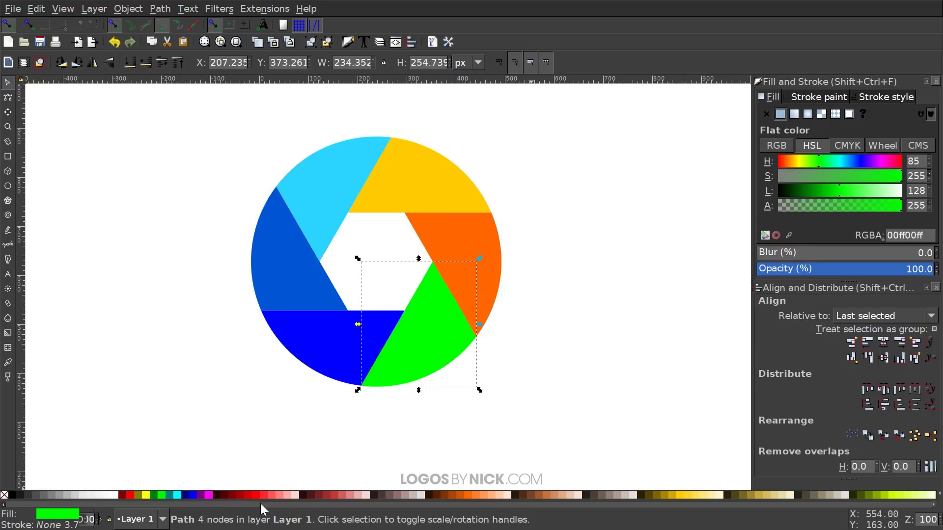
click(335, 495)
Fill the lower-left blue segment of the ring with the purple 442178 and clear the selection
click(324, 366)
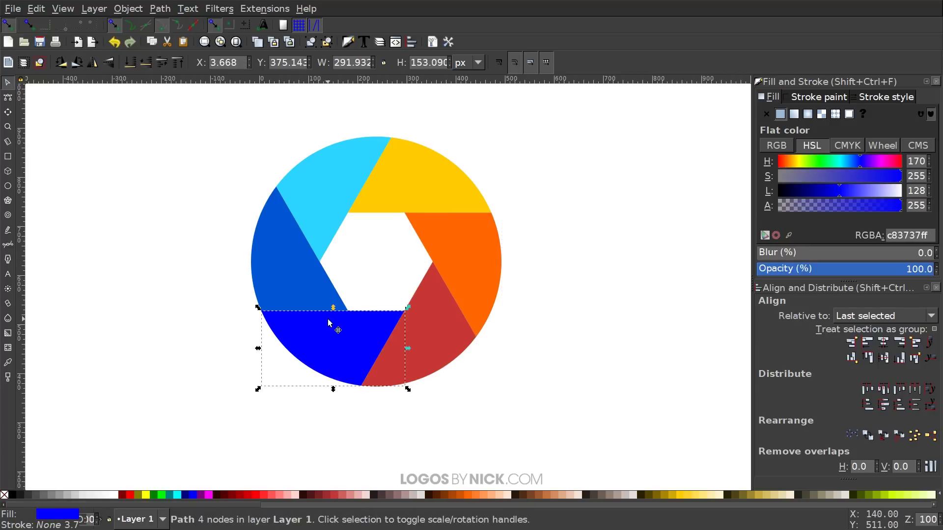
drag(209, 505, 784, 521)
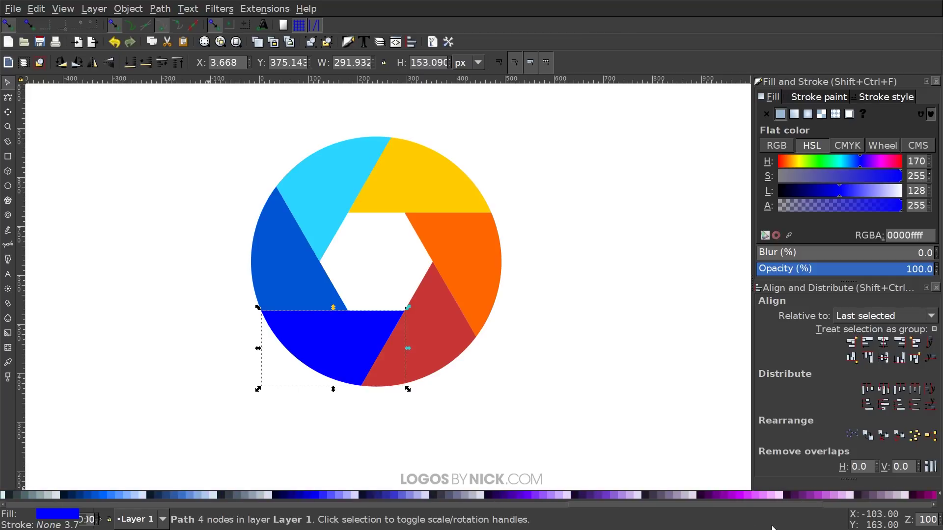
click(597, 493)
click(589, 493)
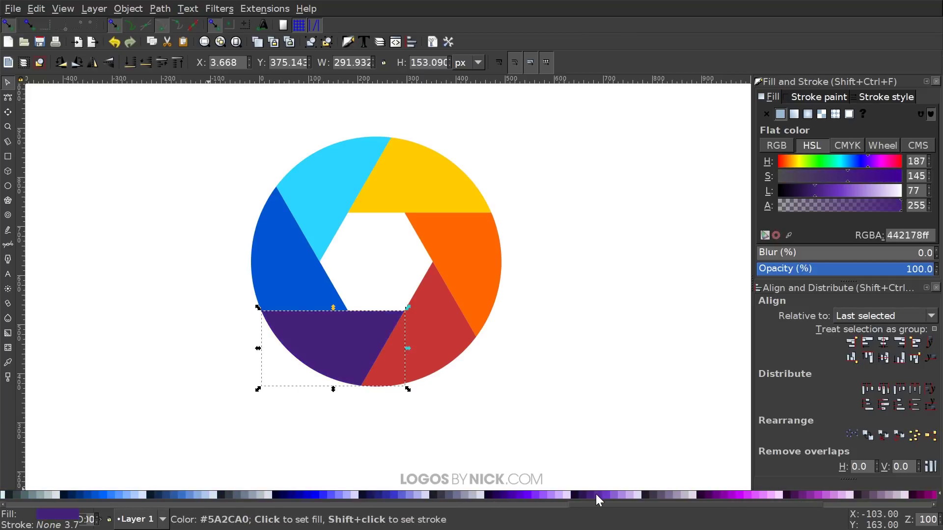
click(596, 494)
click(591, 493)
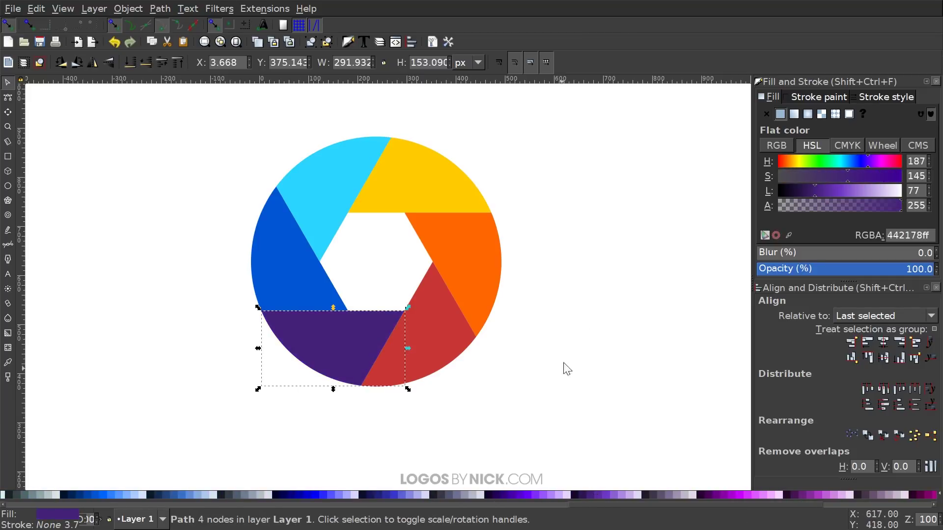
scroll(554, 305, up, 1)
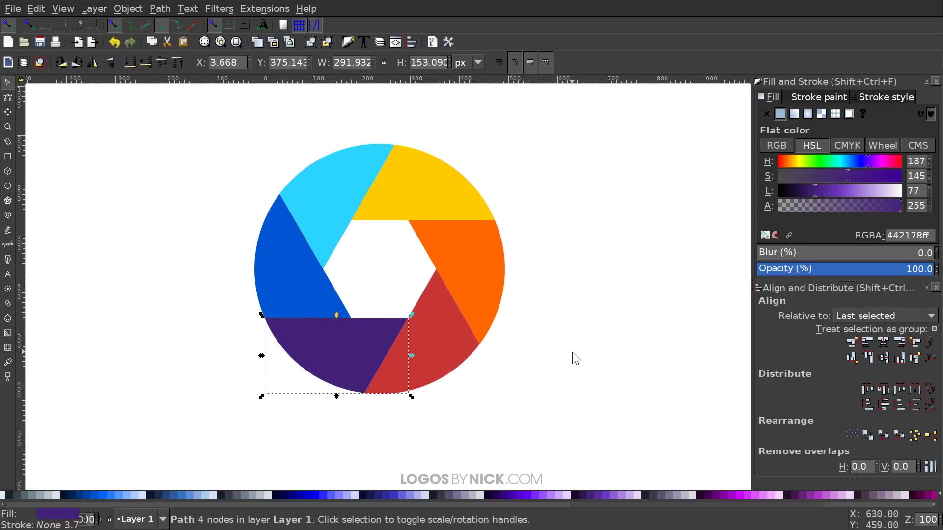
click(609, 204)
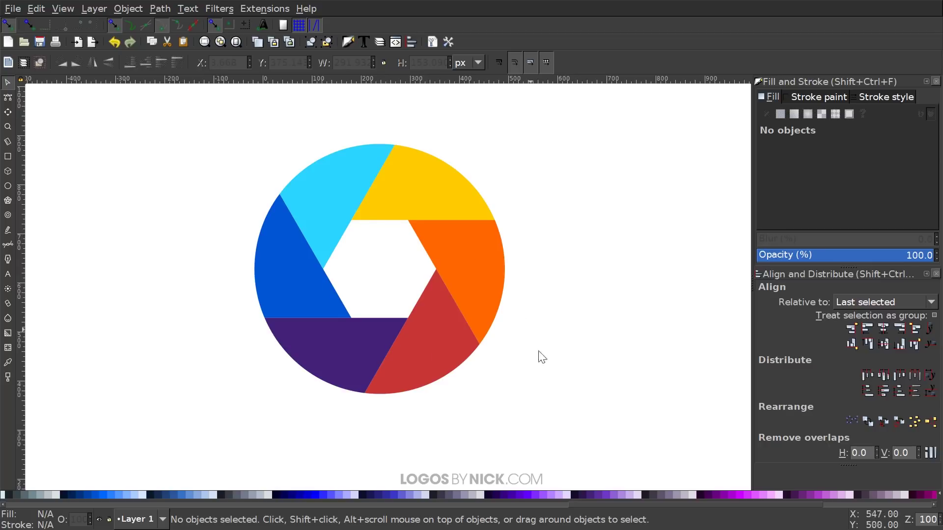
Duplicate all six ring segments in place and fill the copies with black
mouse_move(613, 426)
mouse_down()
mouse_move(515, 366)
mouse_move(288, 184)
mouse_move(181, 112)
mouse_up()
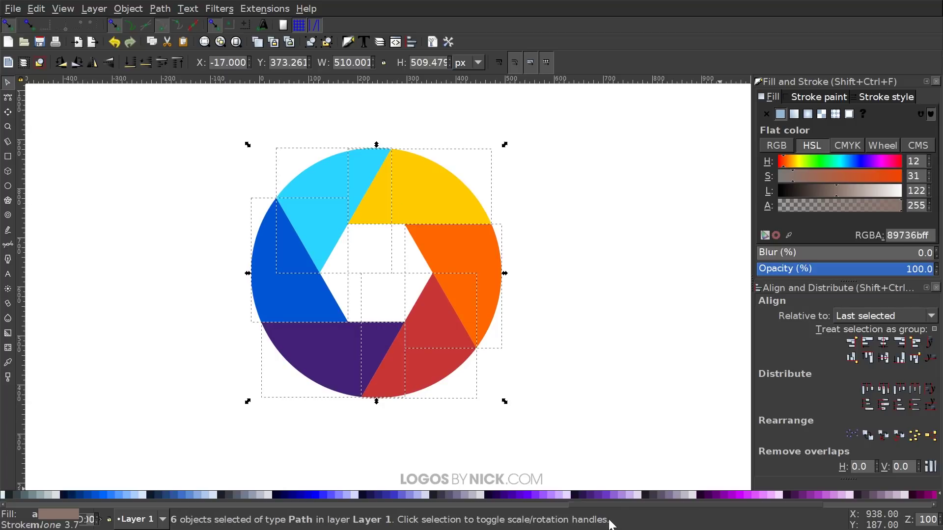
drag(596, 503, 17, 502)
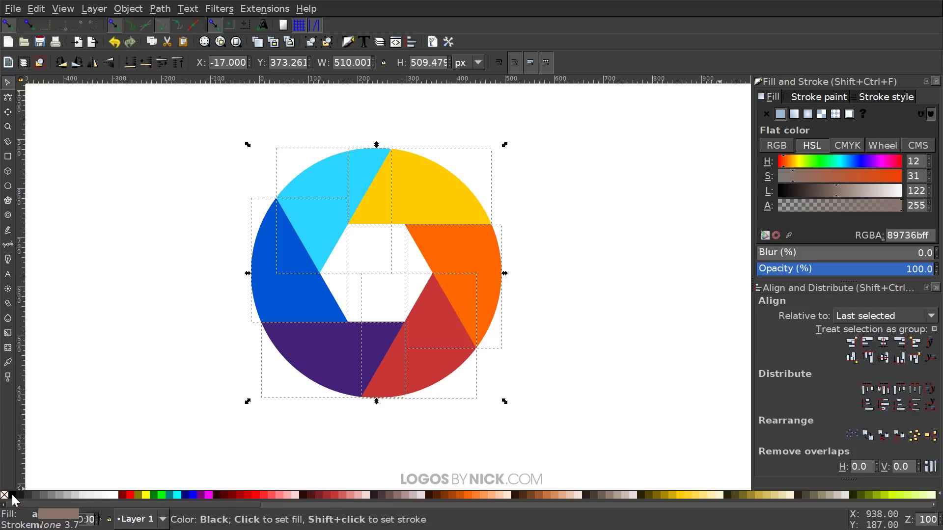
click(11, 493)
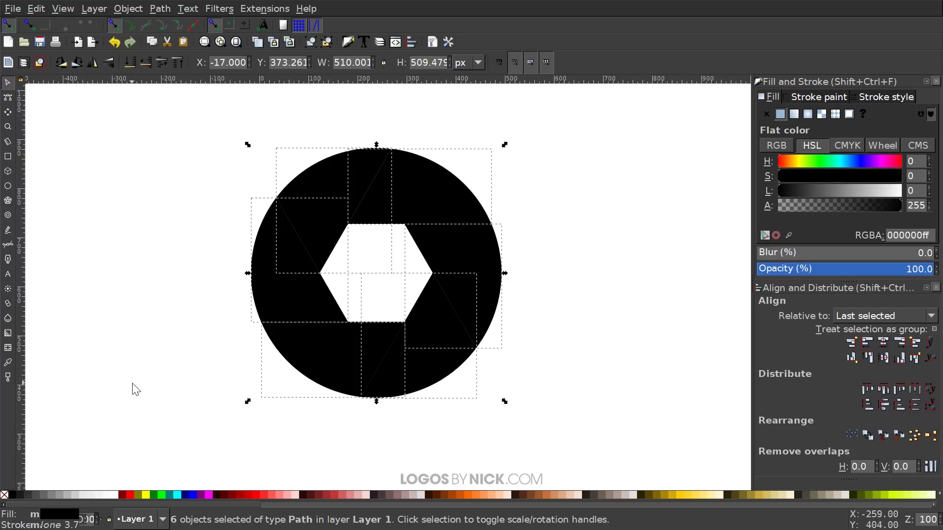
Blur the six black copies by 1.4% and rotate them slightly clockwise about the ring's centre
click(760, 254)
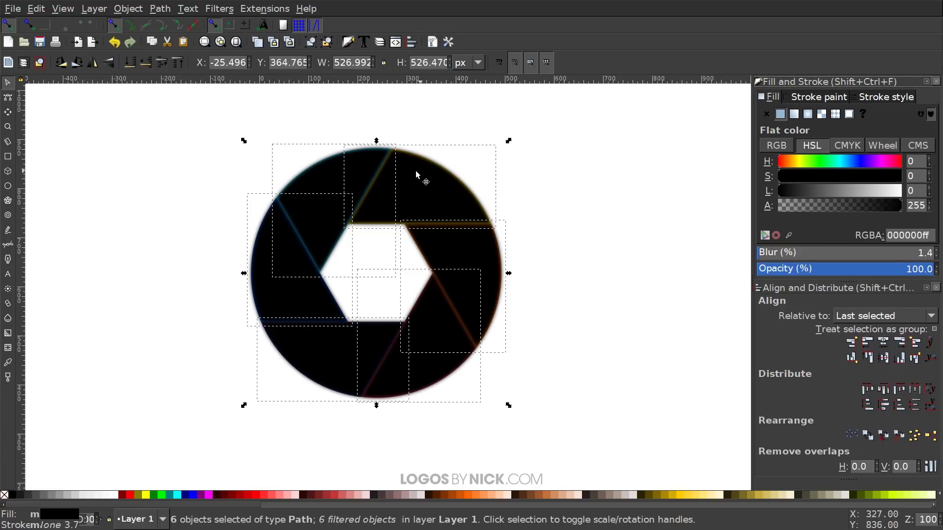
click(343, 175)
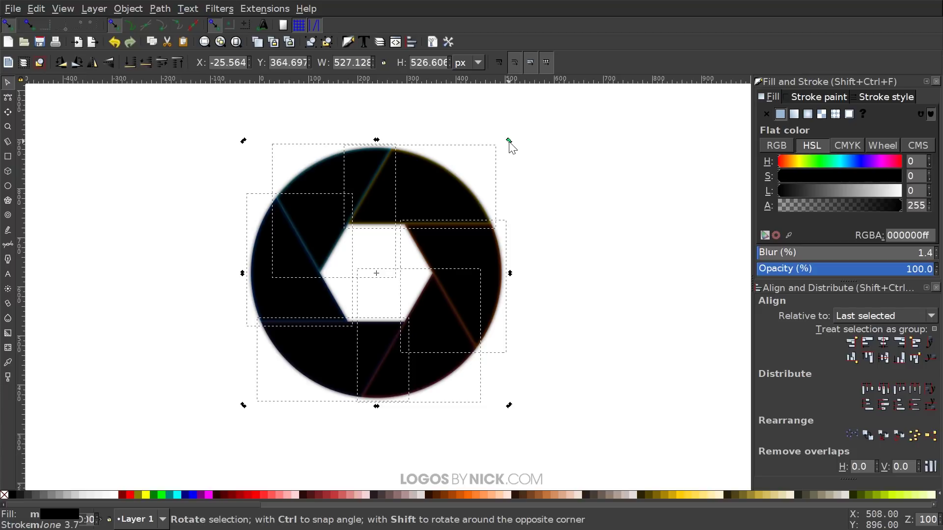
drag(510, 146, 518, 151)
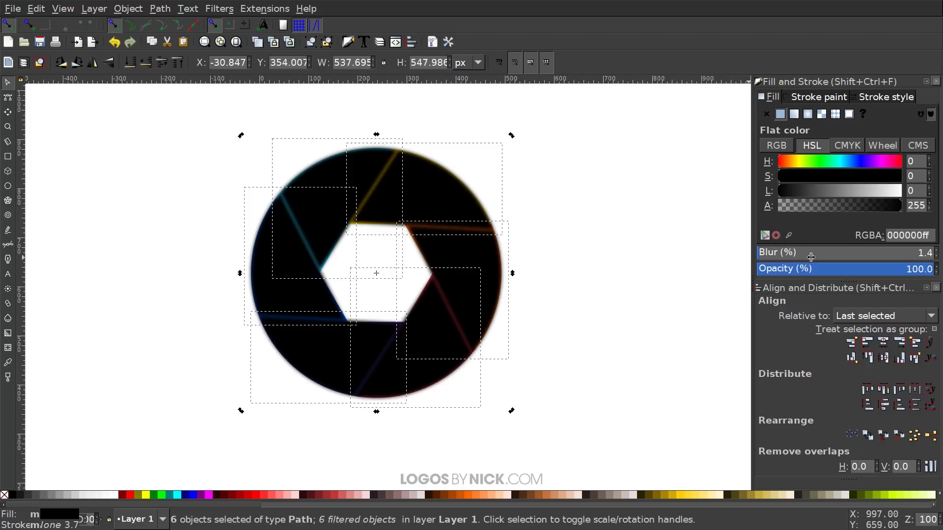
Increase the blur of the six black copies to 3.3% and deselect them
scroll(762, 253, up, 2)
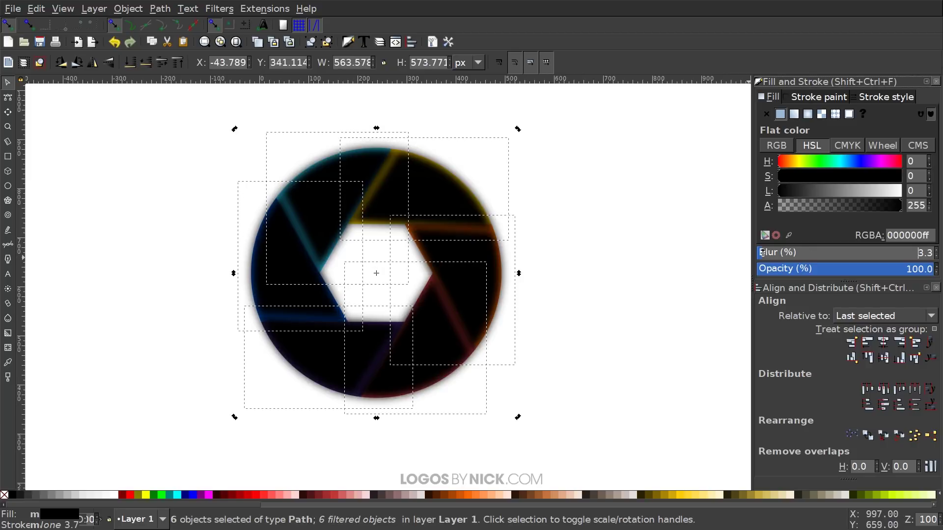
scroll(342, 263, up, 1)
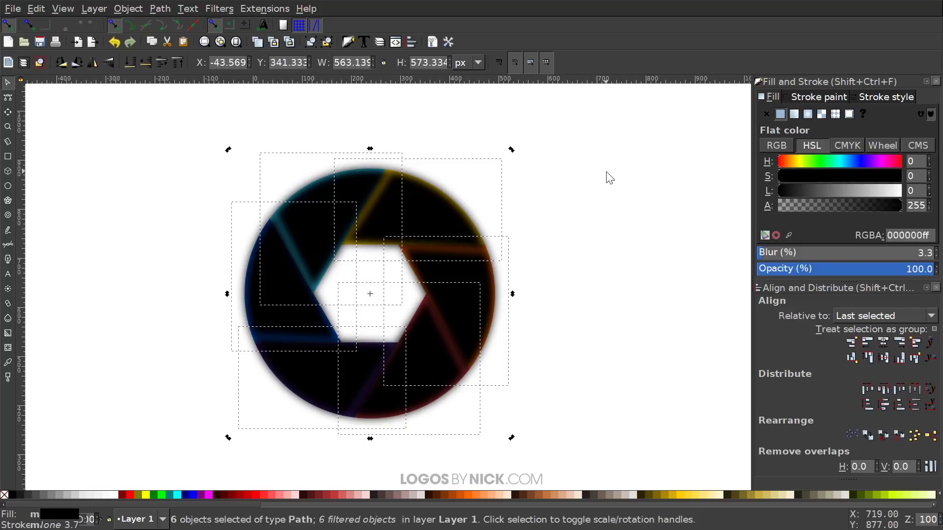
click(599, 202)
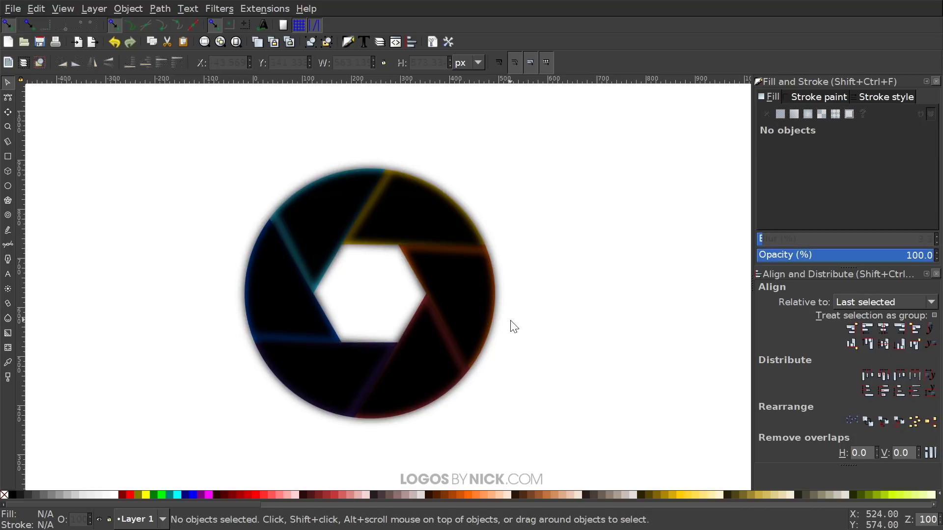
Select the light blue segment beneath its black copy, duplicate it and raise the duplicate to the top
click(311, 229)
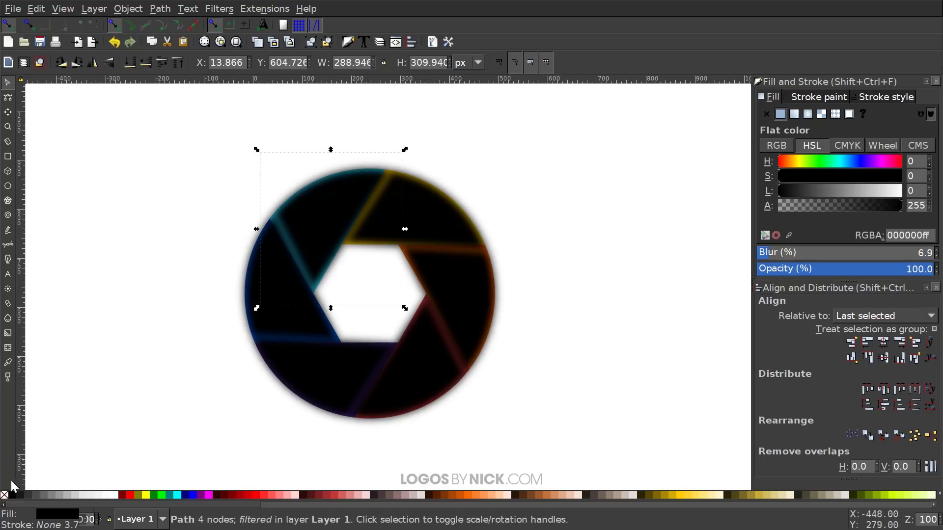
key(alt)
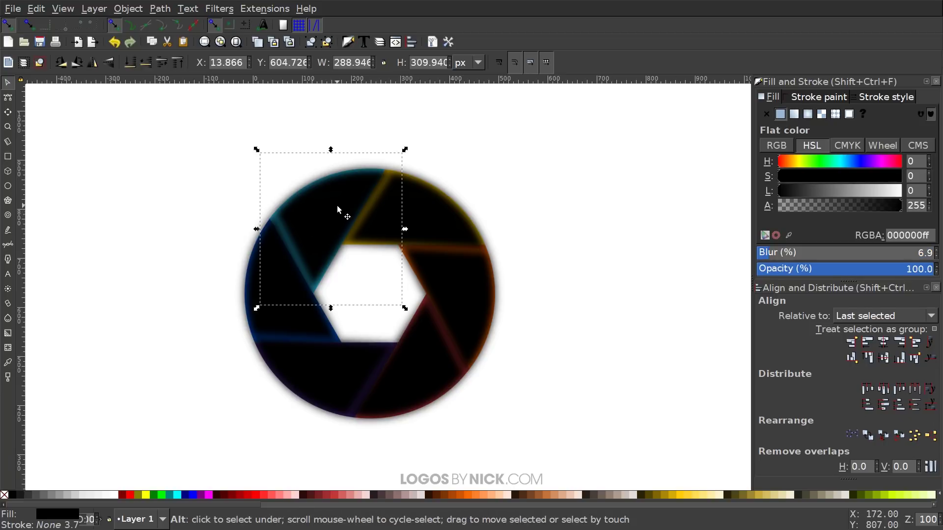
alt+click(325, 216)
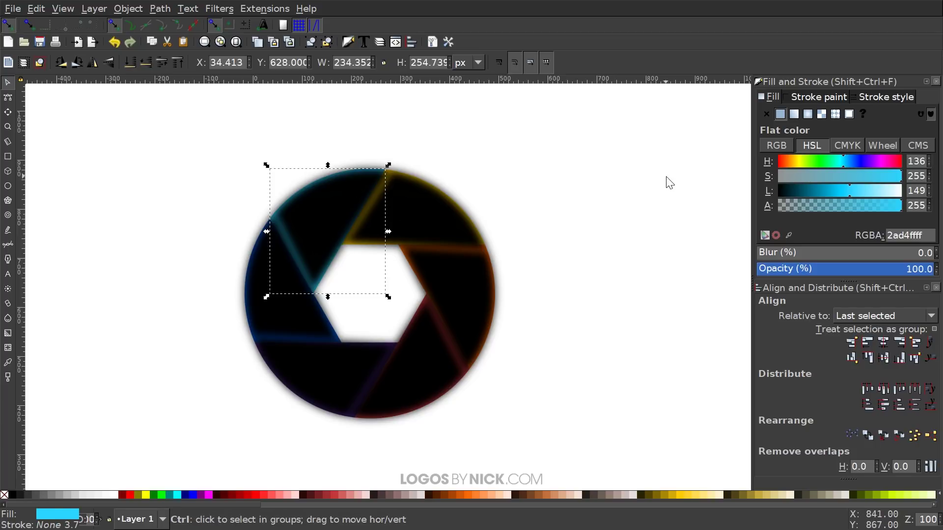
key(Home)
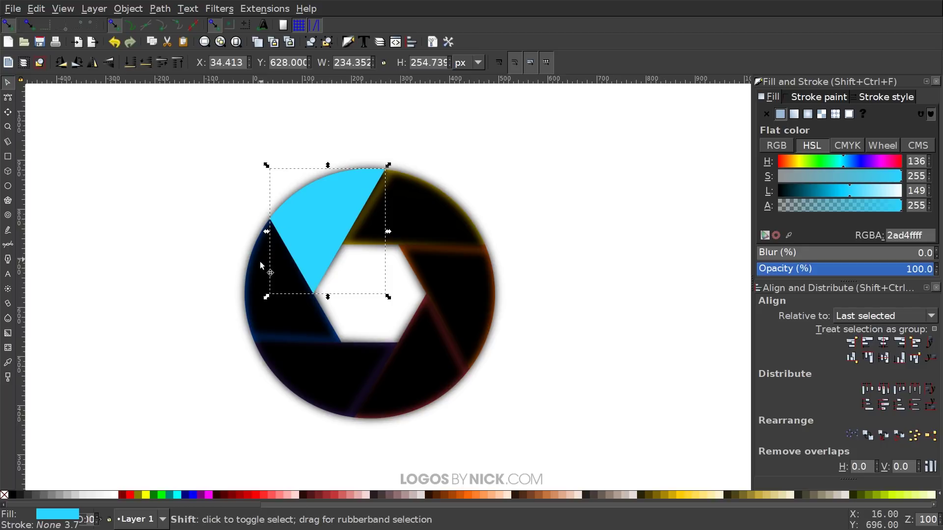
Clip the left blurred black segment to the raised light blue duplicate
shift+click(276, 267)
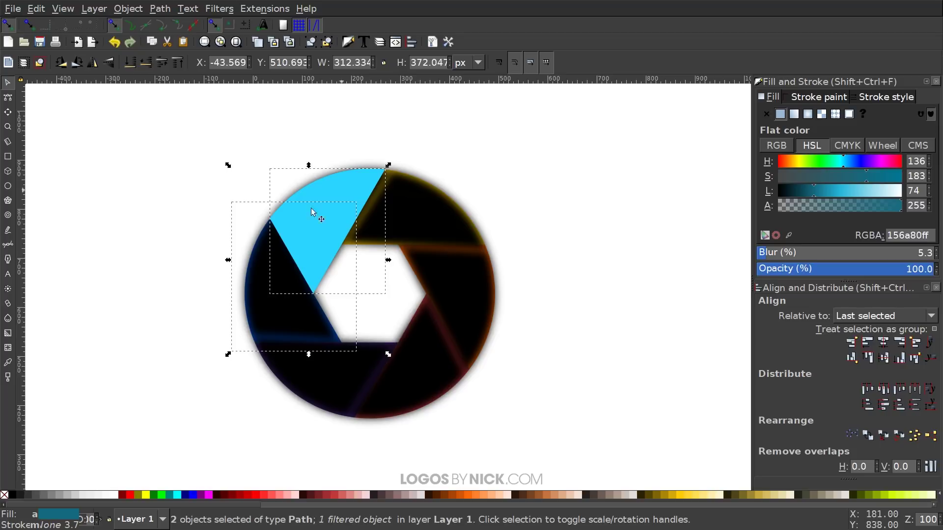
click(128, 7)
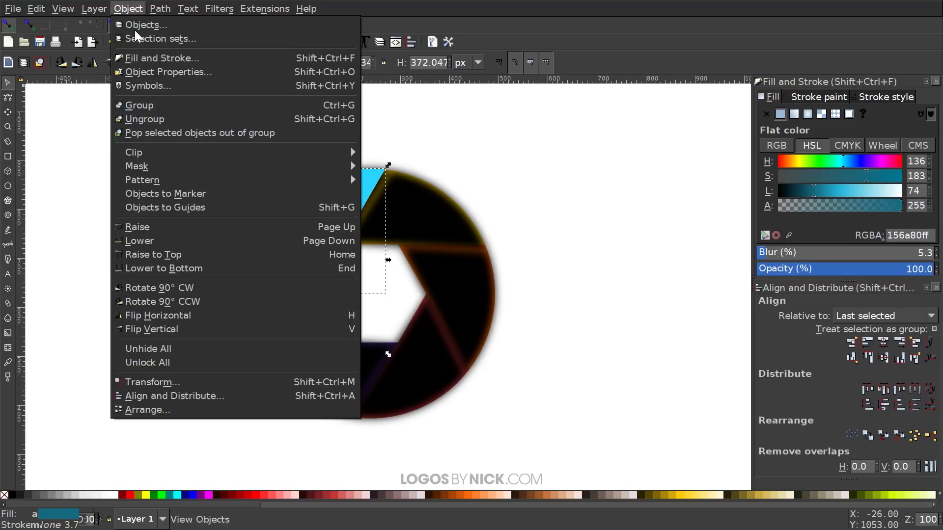
mouse_move(256, 152)
click(385, 150)
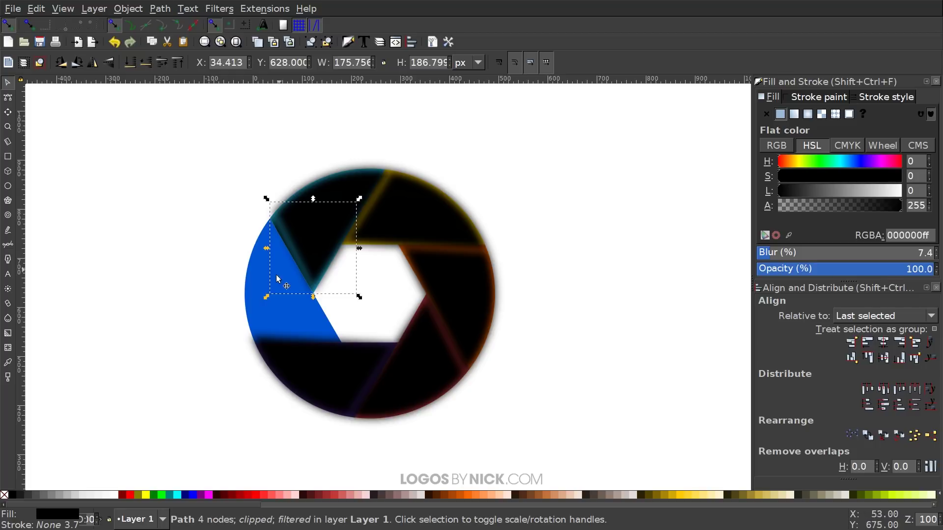
Clip the lower-left blurred black segment to a raised duplicate of the left blue segment
click(263, 283)
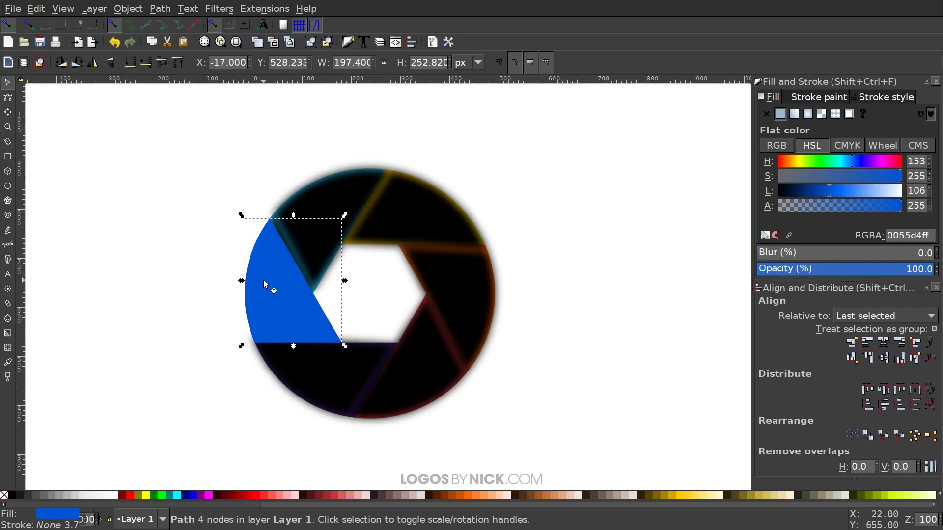
shift+click(337, 362)
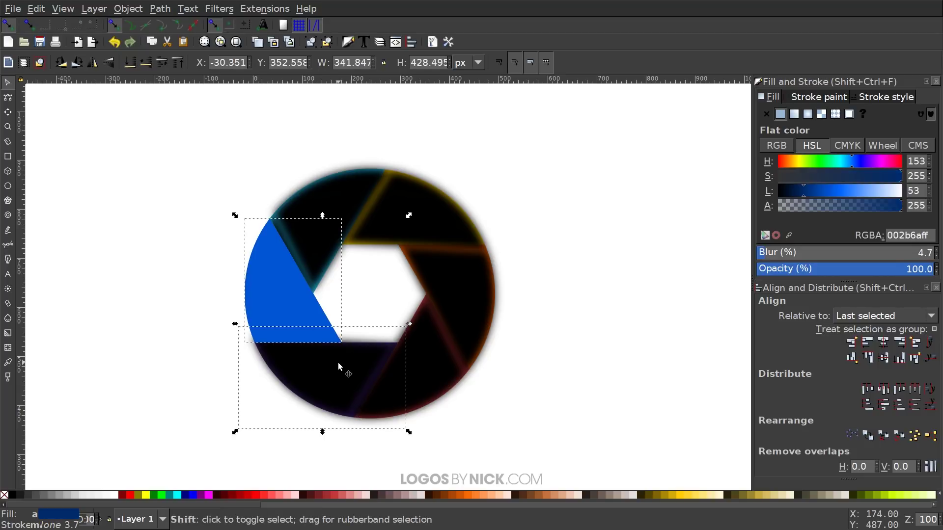
click(136, 7)
mouse_move(304, 152)
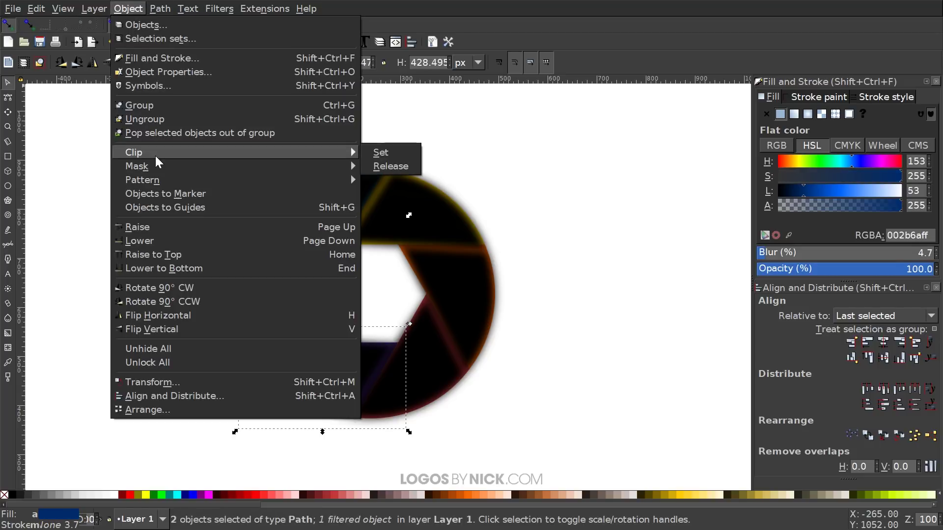
click(388, 151)
Clip the lower-right blurred black segment to a raised duplicate of the purple segment
click(326, 368)
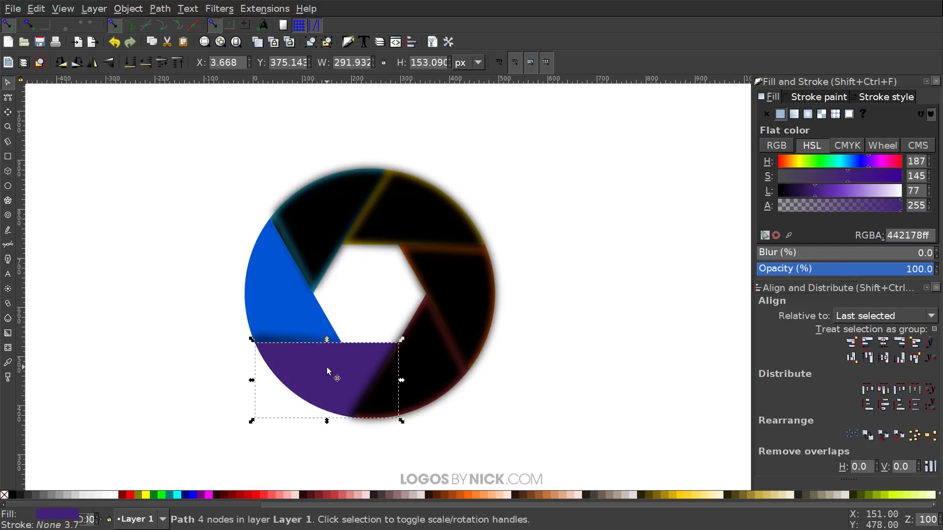
shift+click(439, 378)
click(128, 8)
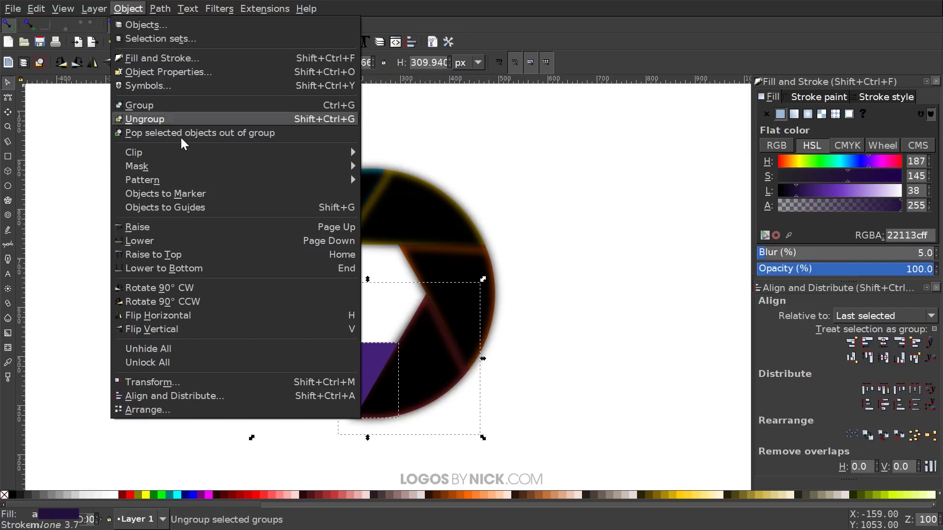
mouse_move(344, 152)
click(386, 151)
Clip the right blurred black segment to a raised duplicate of the red segment
click(413, 375)
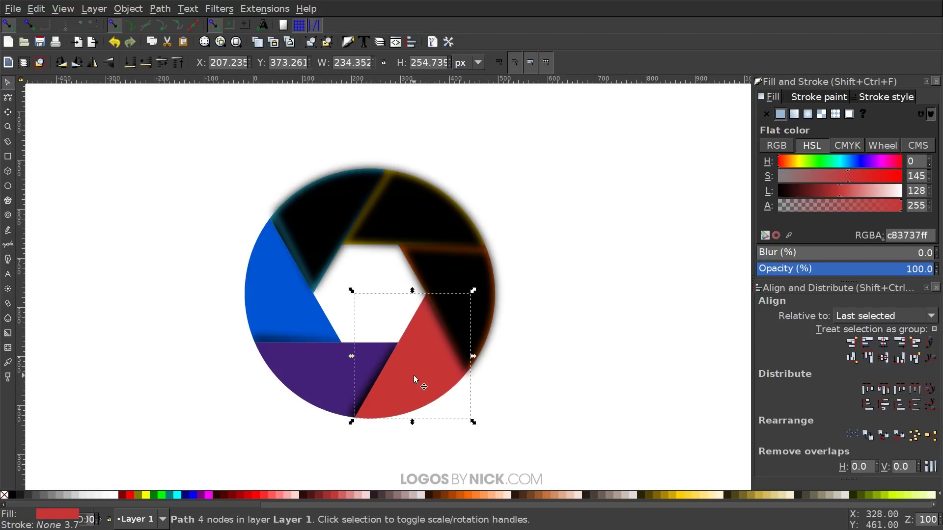
shift+click(504, 301)
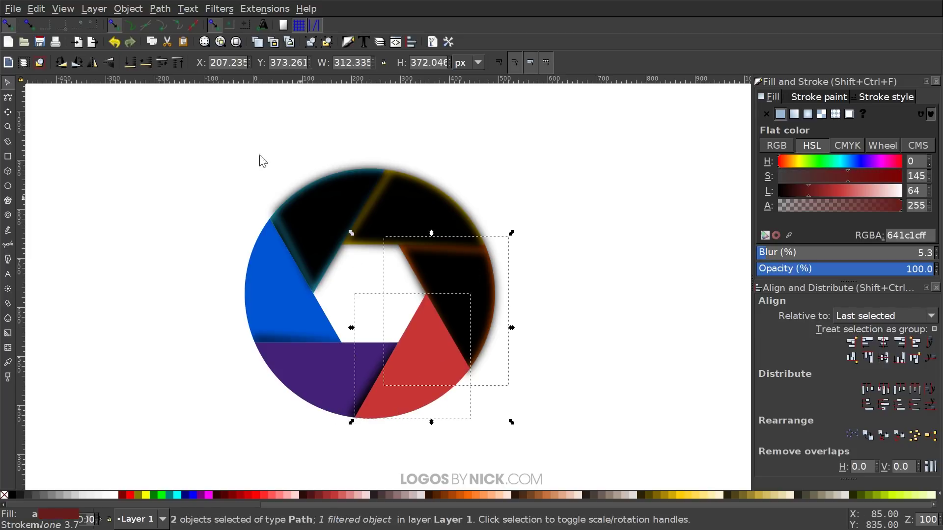
click(128, 9)
mouse_move(344, 152)
click(406, 157)
Clip the upper-right blurred black segment to a raised duplicate of the orange segment
click(458, 274)
shift+click(431, 212)
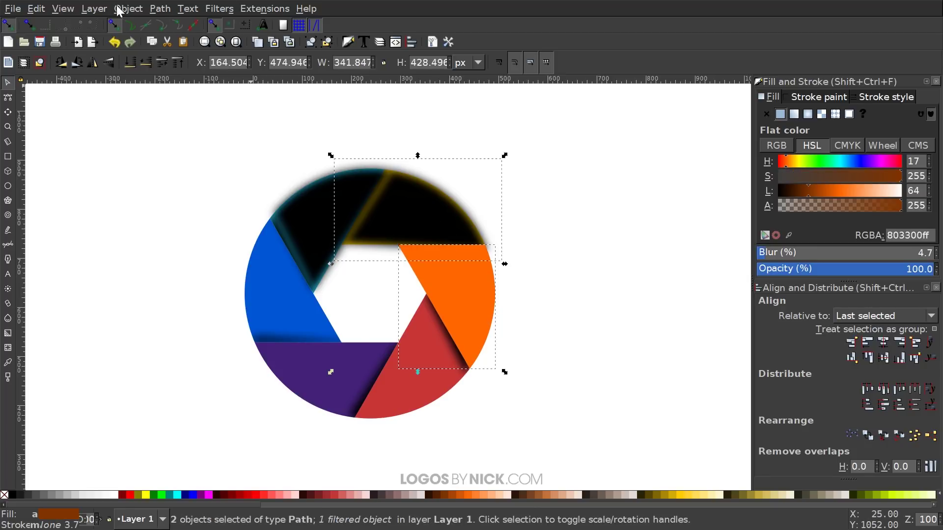
click(122, 9)
click(381, 151)
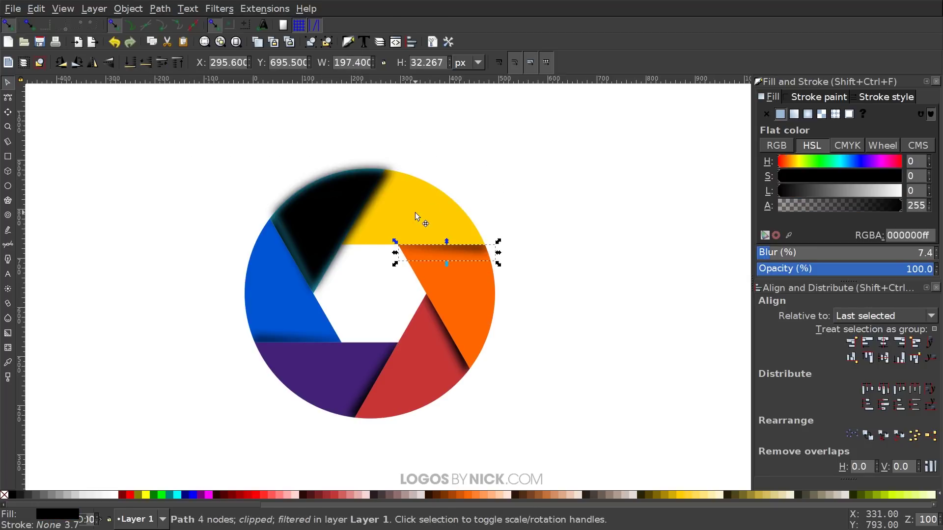
Clip the upper-left blurred black segment to a raised duplicate of the yellow segment and deselect everything
click(414, 212)
key(Home)
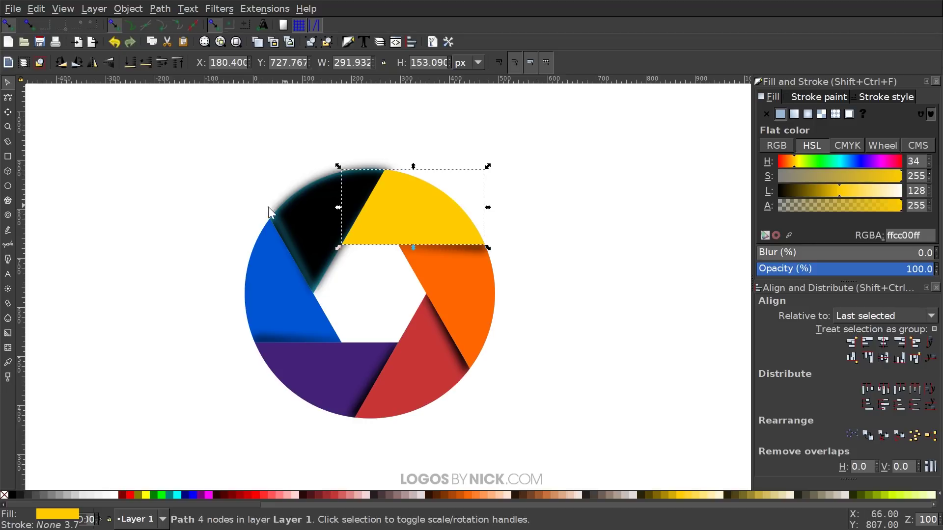
shift+click(322, 202)
click(125, 6)
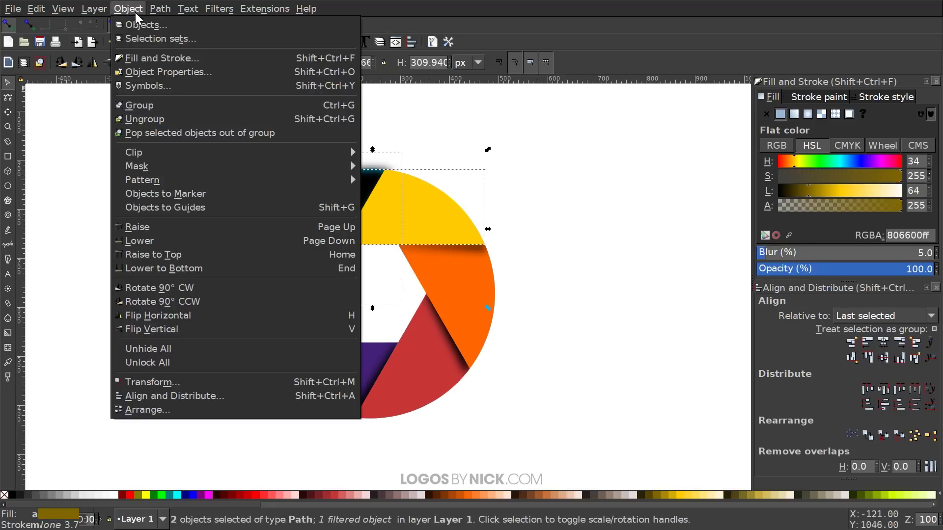
click(380, 151)
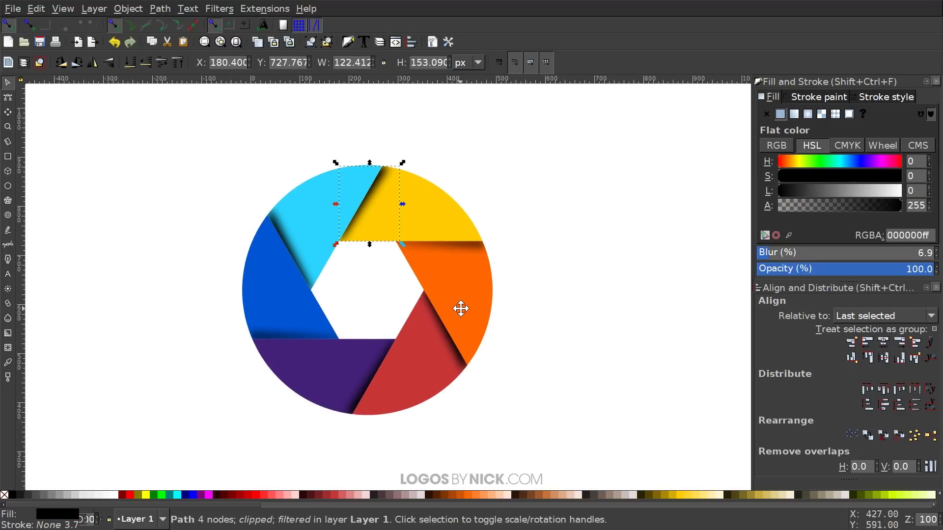
click(546, 266)
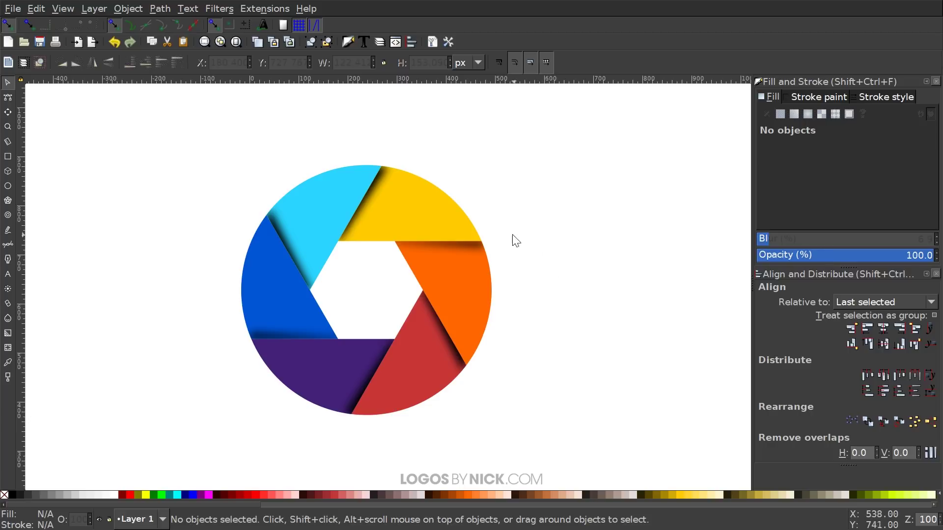
scroll(488, 240, up, 2)
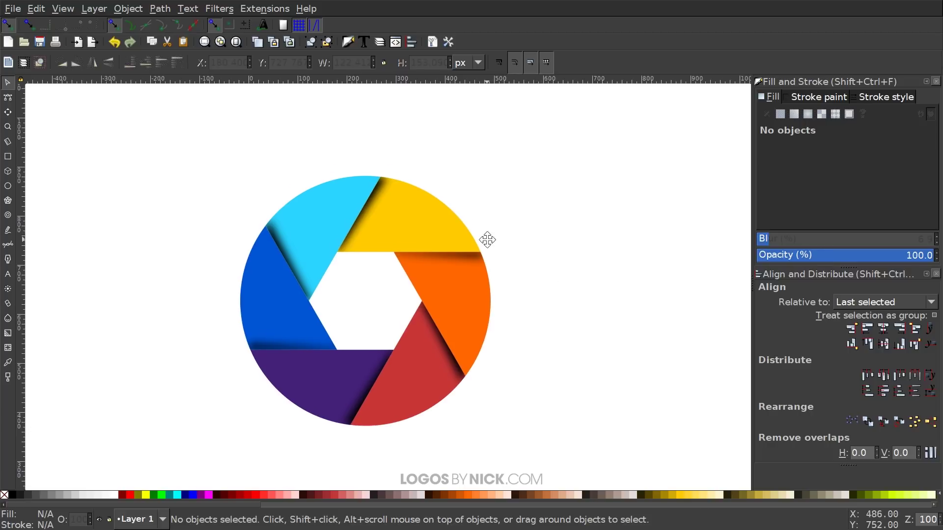
Fade the light blue segment's shadow with a linear gradient running from its inner hexagon corner toward the outer rim
click(276, 228)
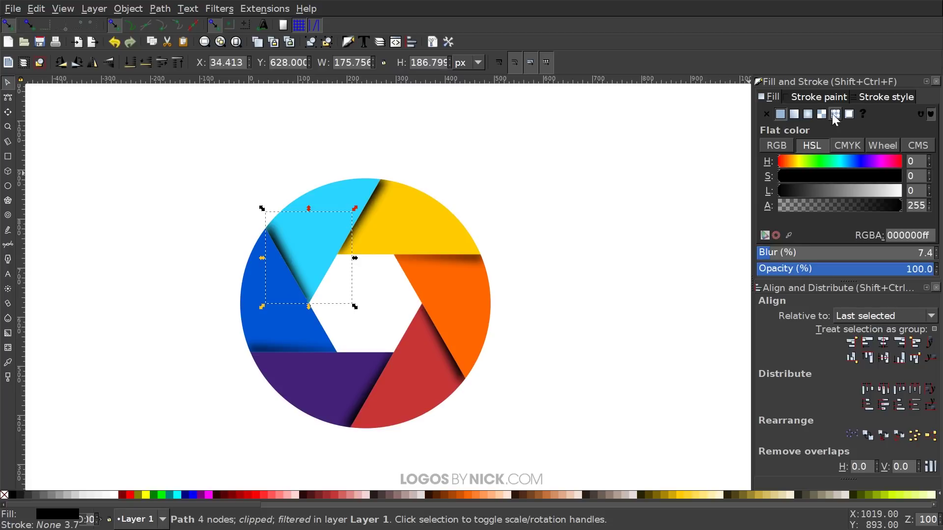
click(794, 114)
scroll(299, 241, right, 1)
scroll(299, 242, up, 1)
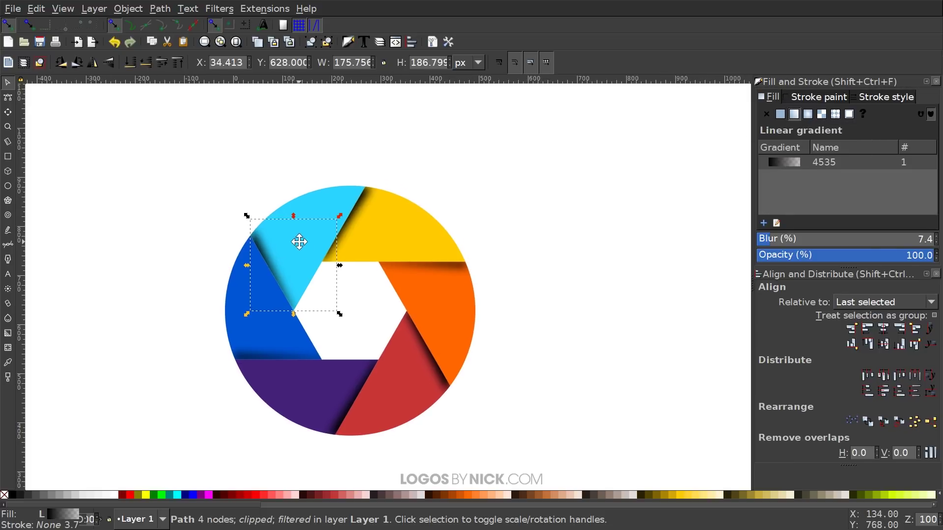
key(g)
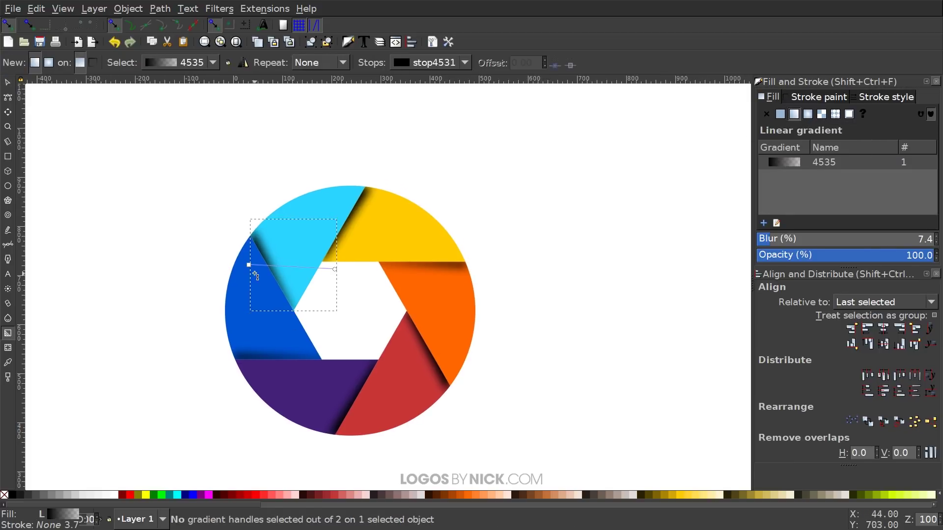
drag(249, 266, 294, 309)
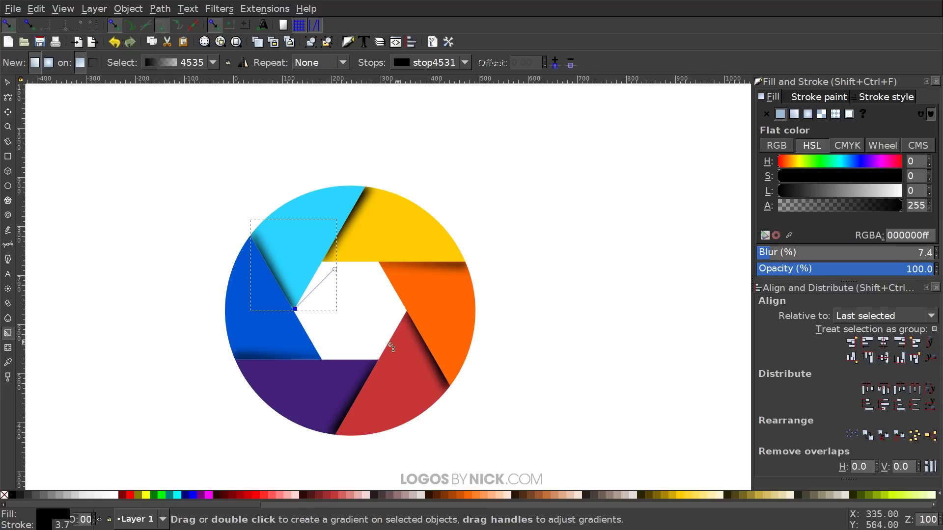
drag(295, 309, 294, 310)
mouse_move(334, 269)
mouse_down()
mouse_move(273, 257)
mouse_move(286, 220)
mouse_move(283, 203)
mouse_move(278, 211)
mouse_up()
Fade the yellow segment's shadow with a linear gradient running from its inner hexagon corner diagonally up into the segment
click(362, 203)
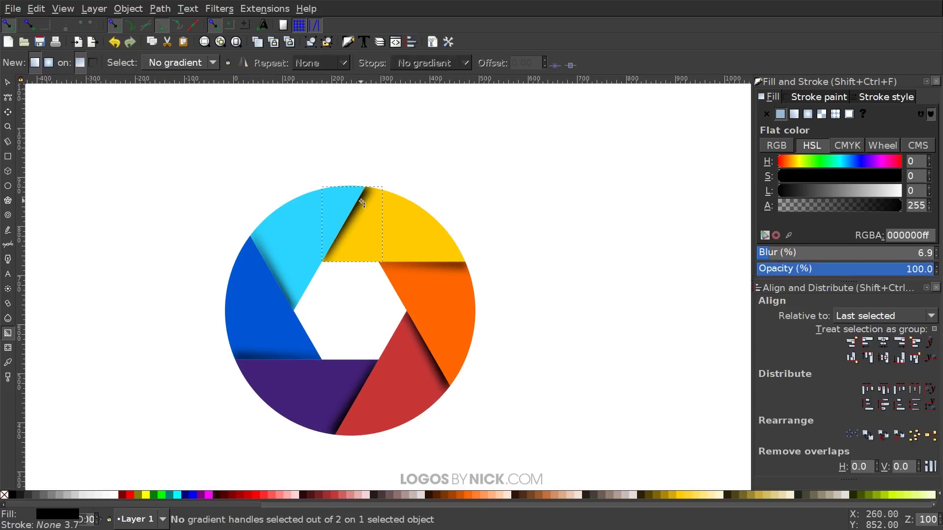
click(794, 114)
mouse_move(324, 224)
mouse_down()
mouse_move(336, 256)
mouse_move(325, 261)
mouse_up()
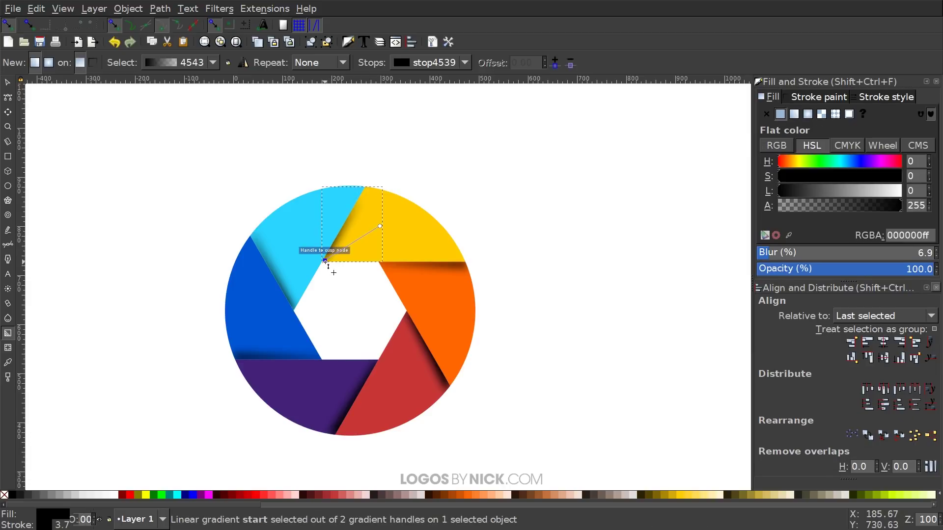
drag(378, 226, 391, 209)
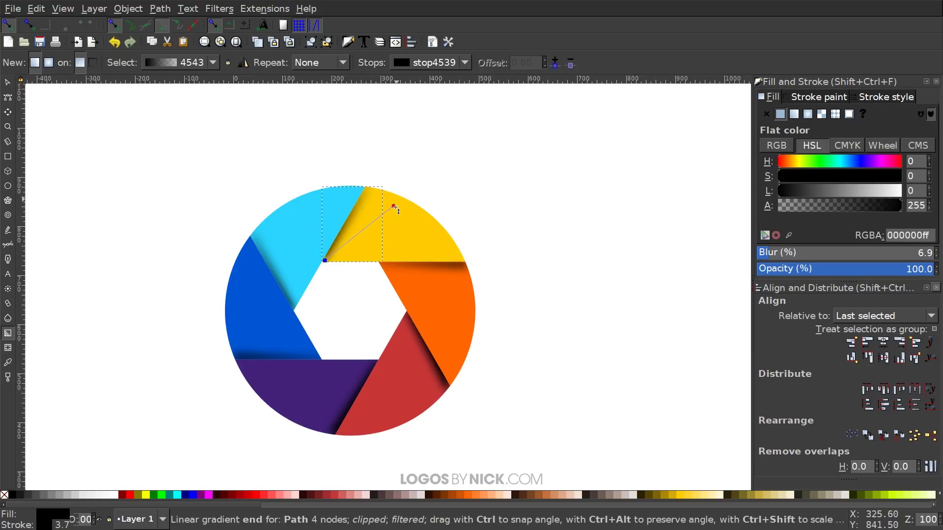
Fade the orange segment's shadow with a linear gradient running from its inner hexagon corner to the outer edge
click(443, 267)
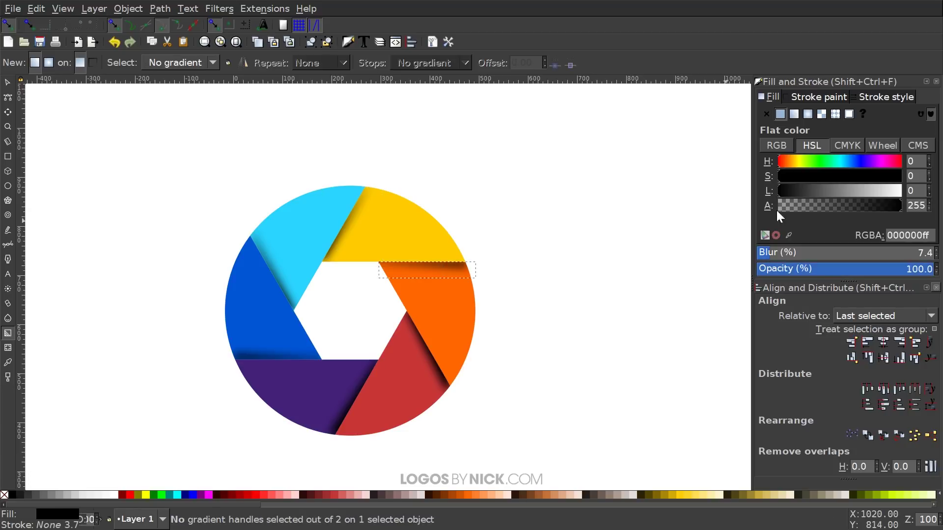
click(794, 113)
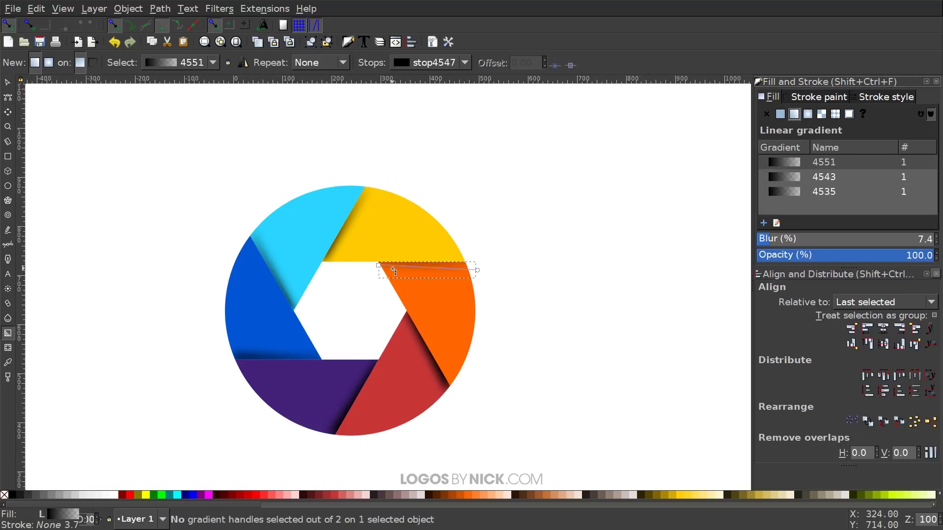
drag(379, 266, 437, 308)
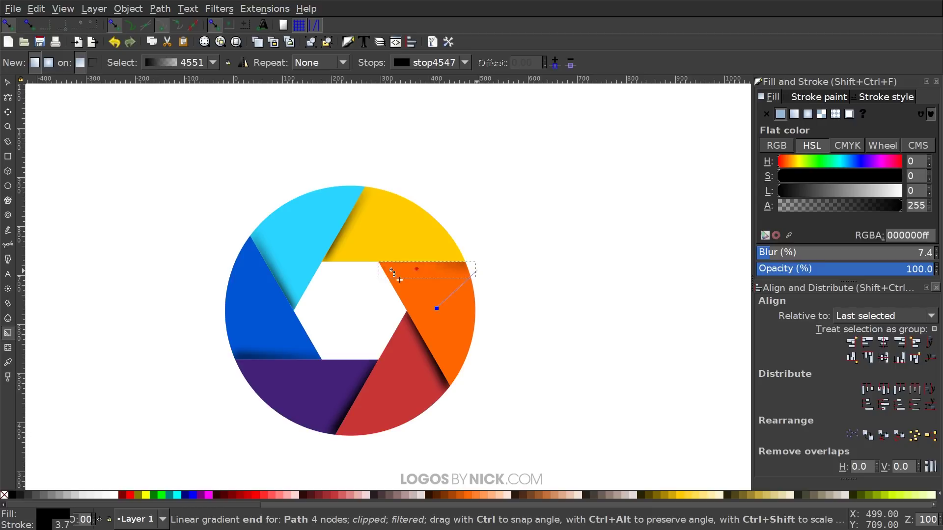
drag(474, 271, 468, 268)
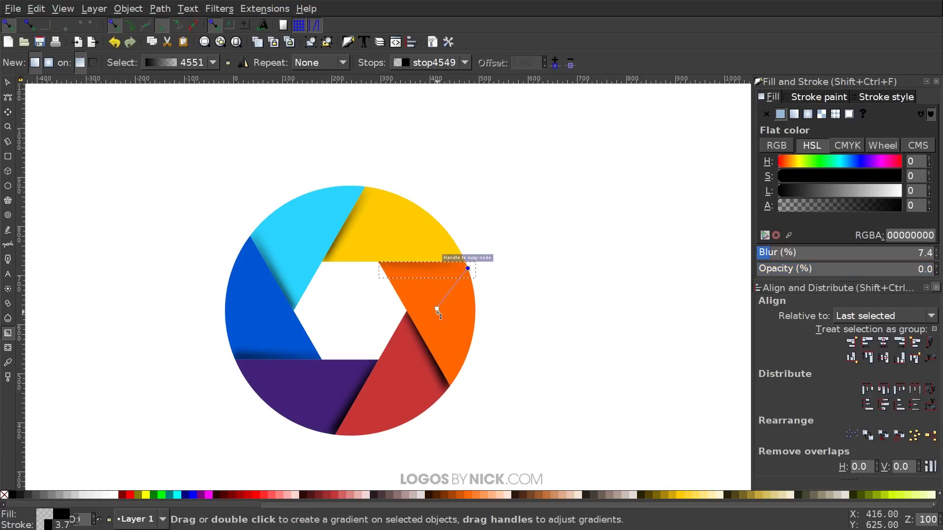
drag(436, 309, 379, 265)
key(s)
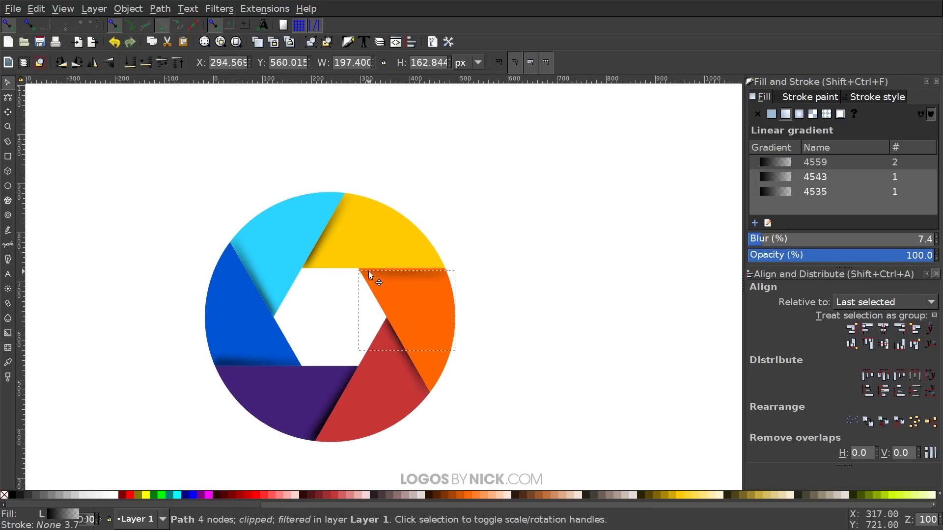
Fade the purple and blue segments' shadows with linear gradients, running the blue one from its inner corner diagonally up into the segment
click(417, 329)
key(g)
click(275, 305)
drag(225, 323, 274, 292)
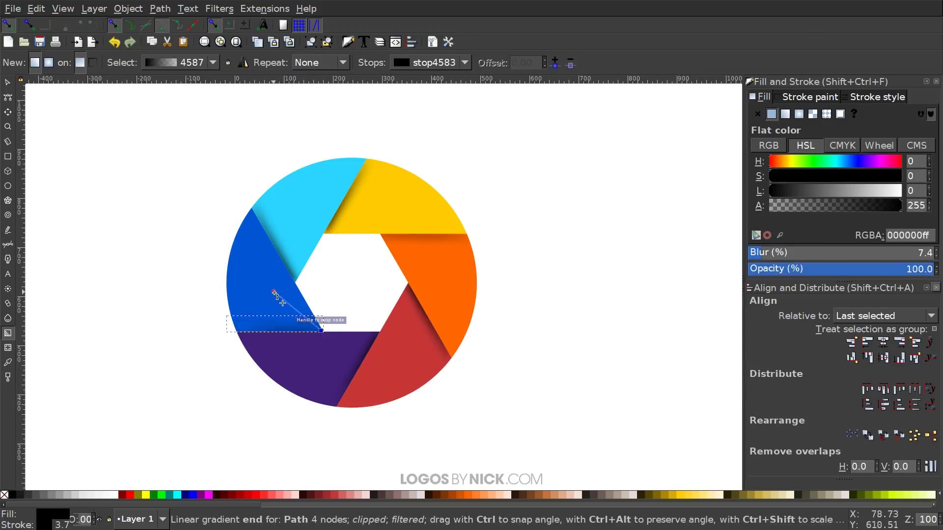
key(s)
click(600, 319)
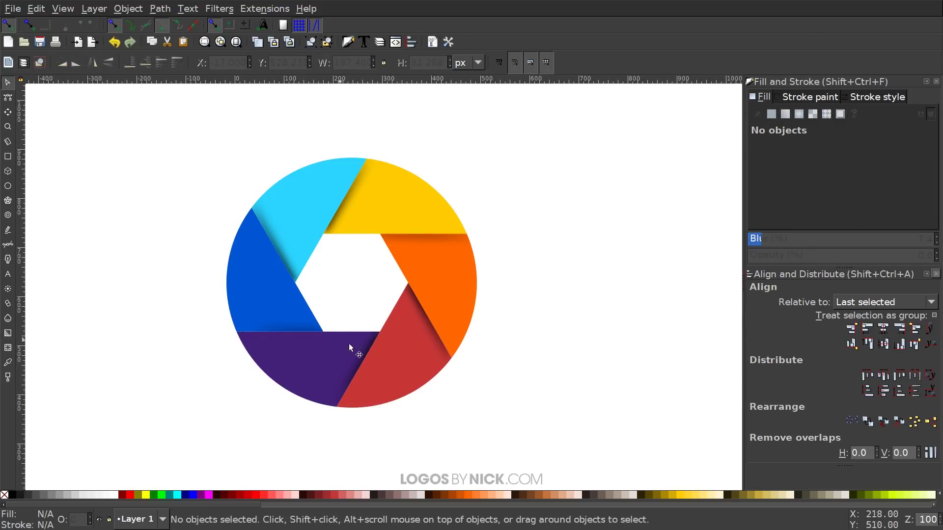
Set the blur of the purple segment's shadow to 4.0%
click(364, 346)
click(414, 299)
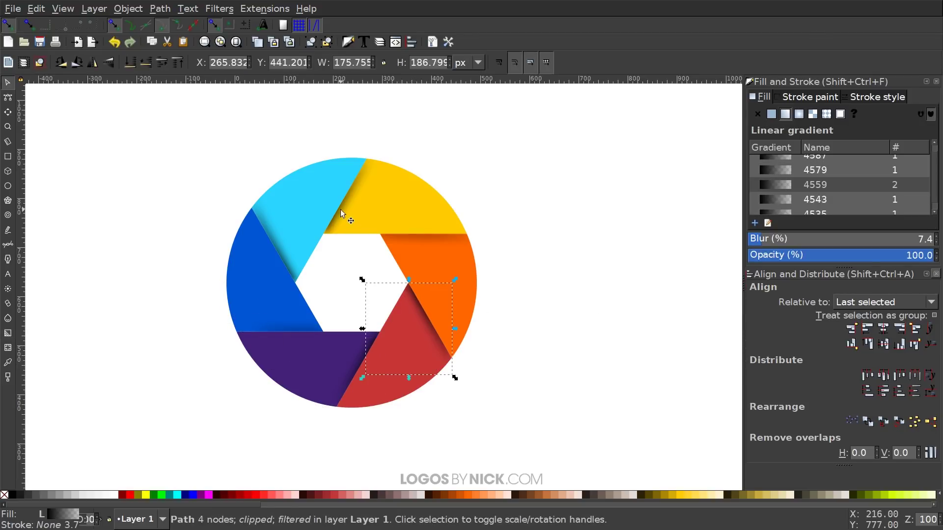
click(375, 356)
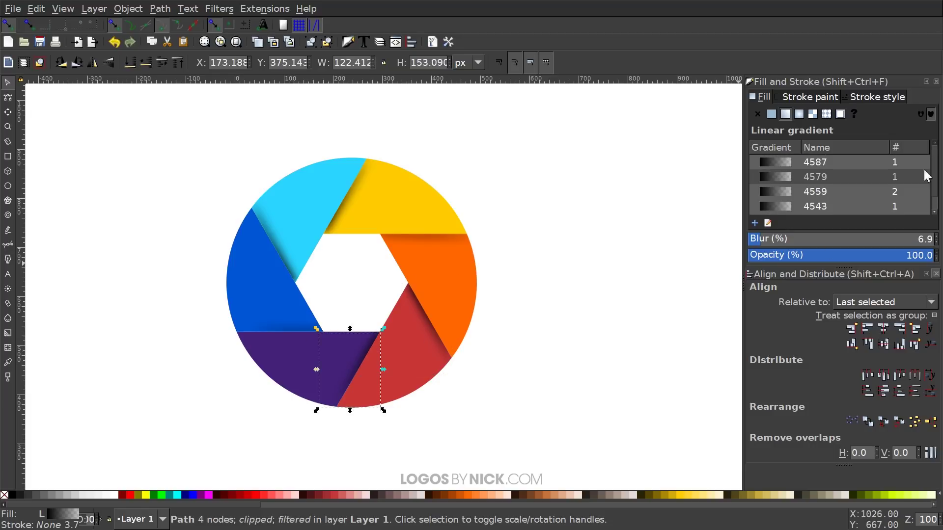
click(753, 240)
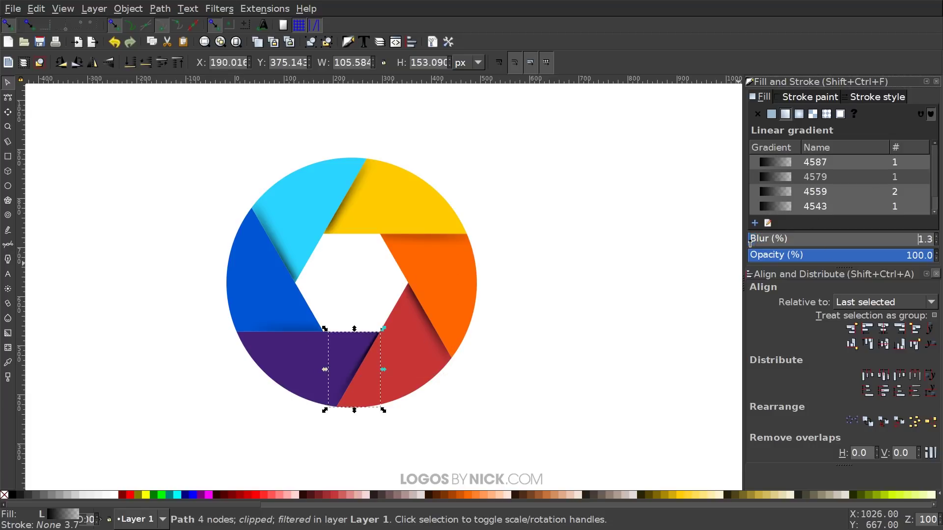
drag(754, 244, 756, 243)
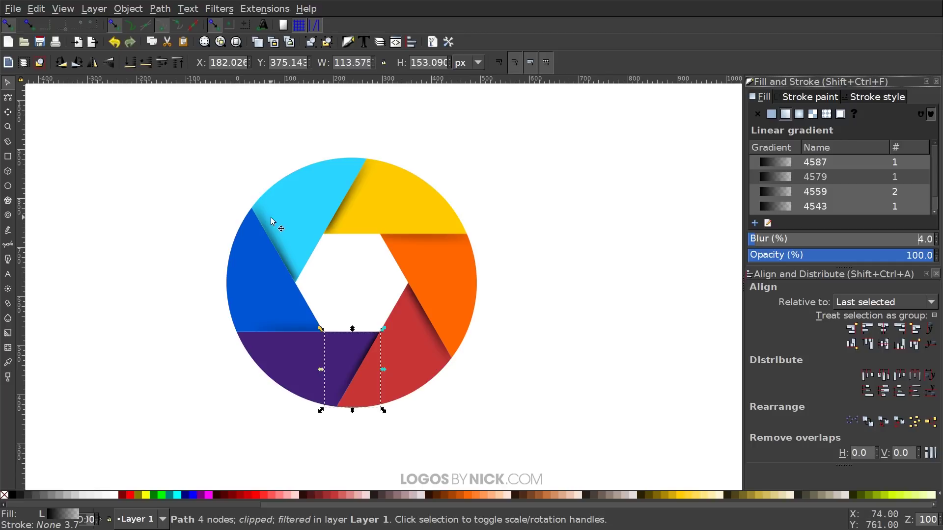
Set the blur of the light blue segment's shadow to 4.8%
click(290, 257)
alt+click(288, 267)
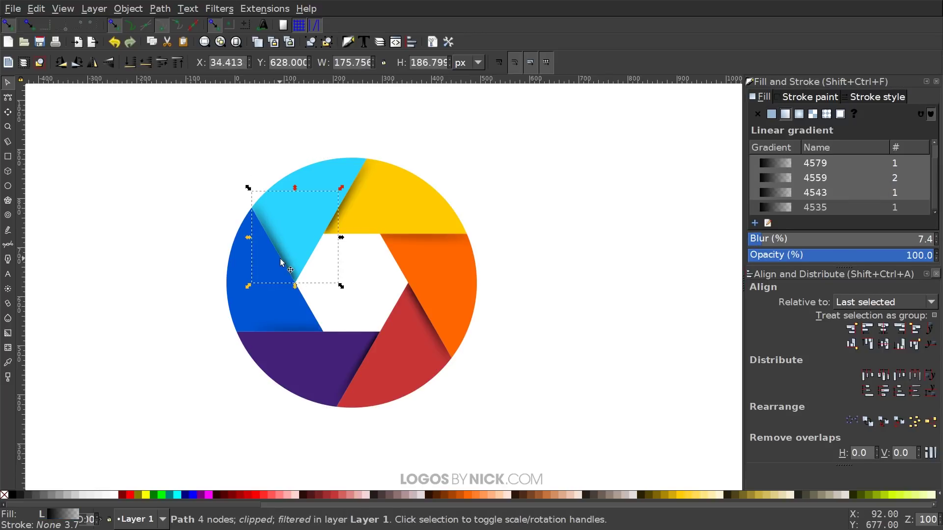
drag(758, 240, 757, 242)
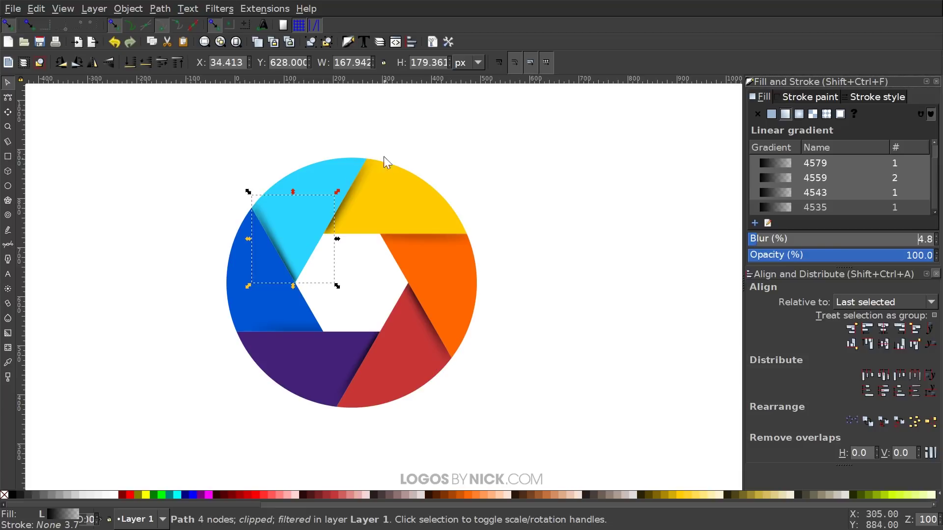
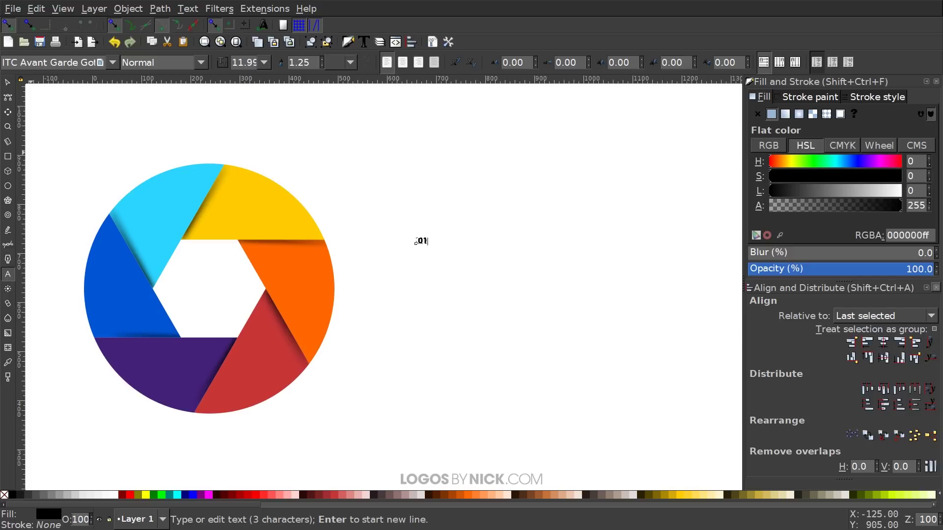
Set the ".01" text beside the graphic in Lato Heavy at size 18, and deselect it
key(ctrl+shift+t)
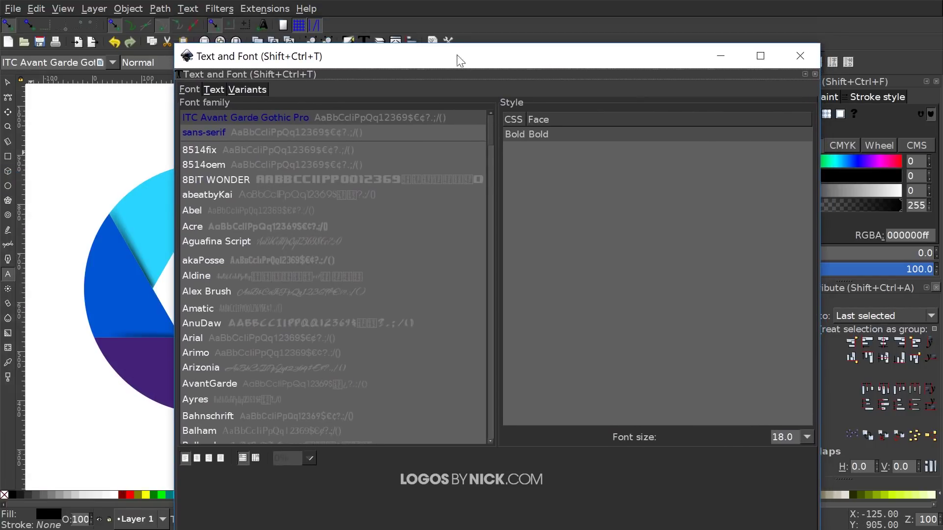
drag(175, 47, 280, 59)
mouse_move(504, 78)
mouse_down()
mouse_move(497, 69)
mouse_move(501, 260)
mouse_move(499, 52)
mouse_move(519, 81)
mouse_up()
click(369, 217)
text(lato)
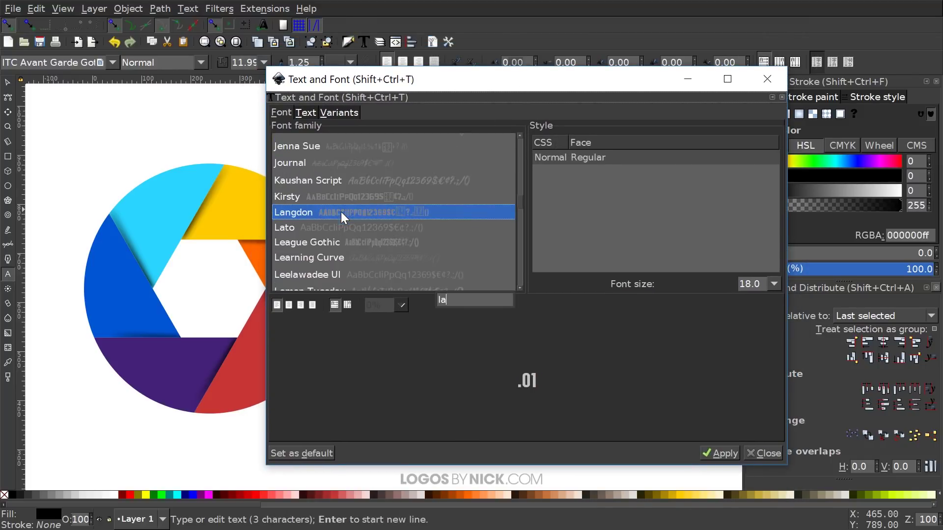
click(598, 217)
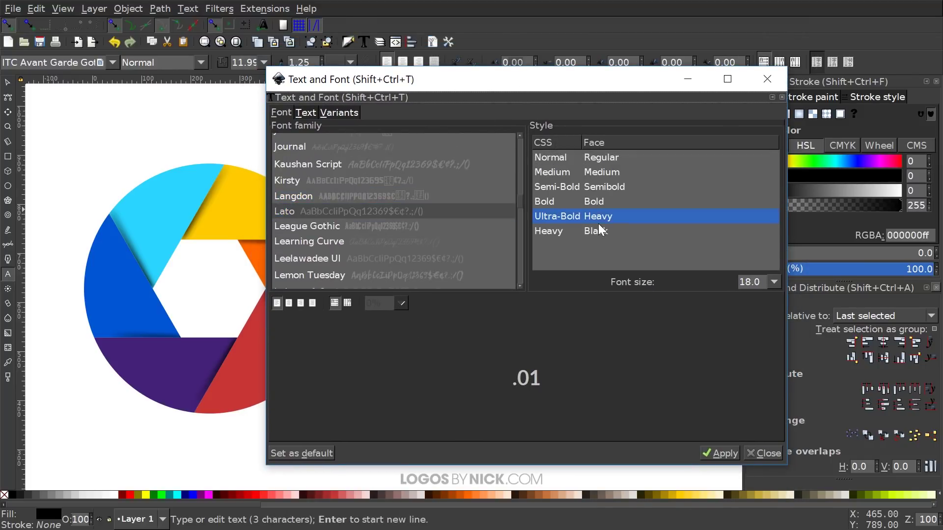
click(720, 453)
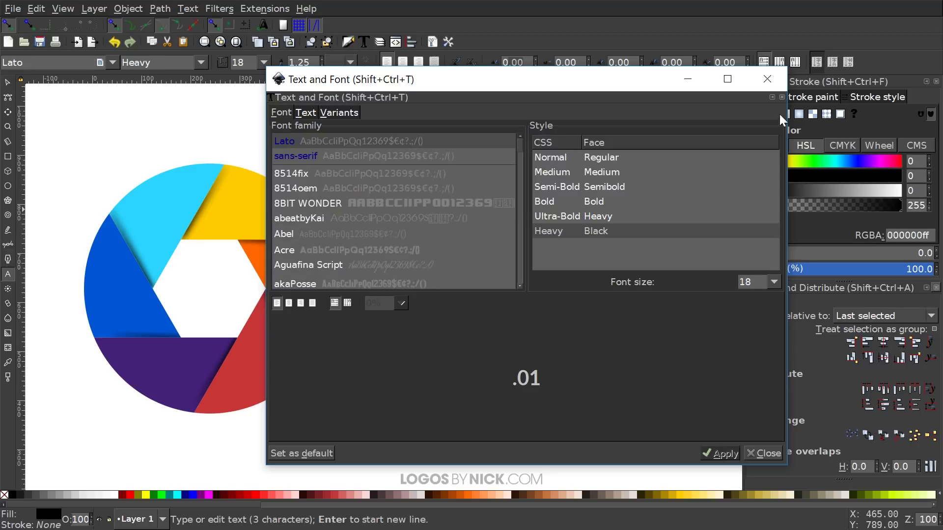
click(769, 69)
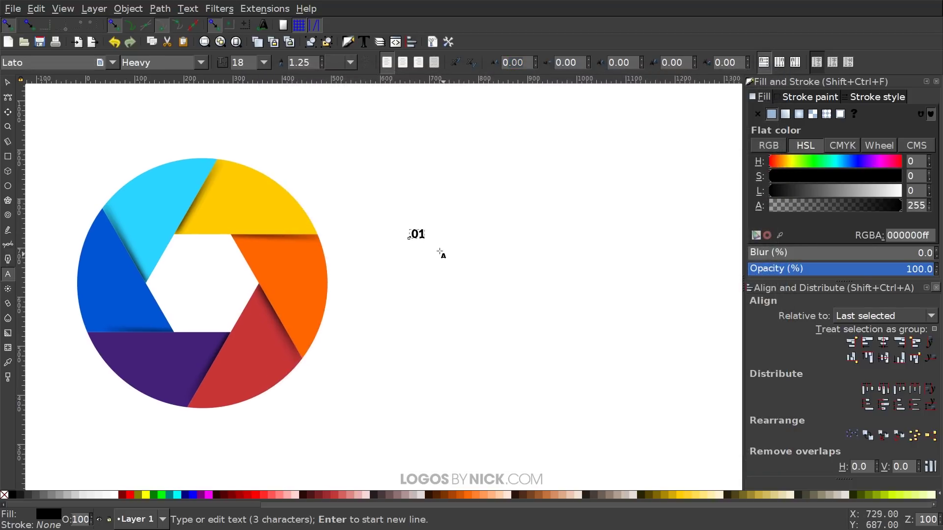
click(5, 84)
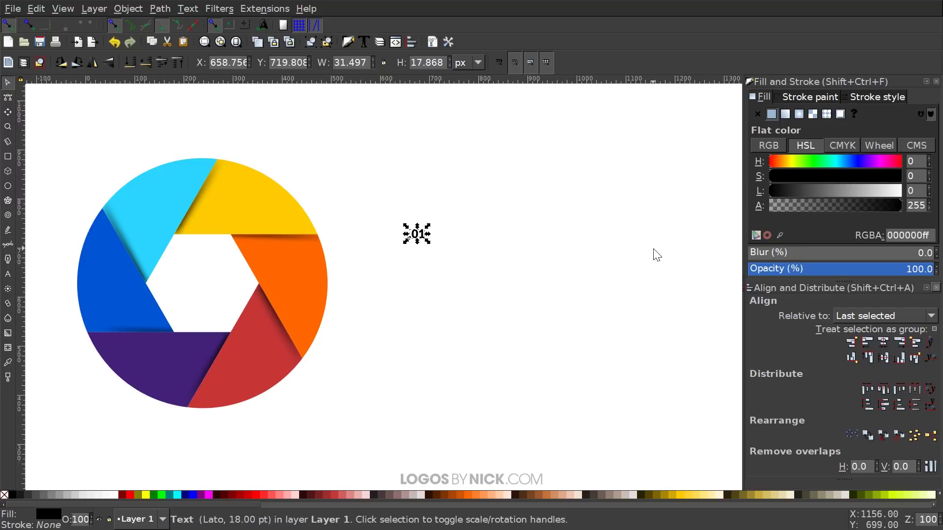
click(469, 298)
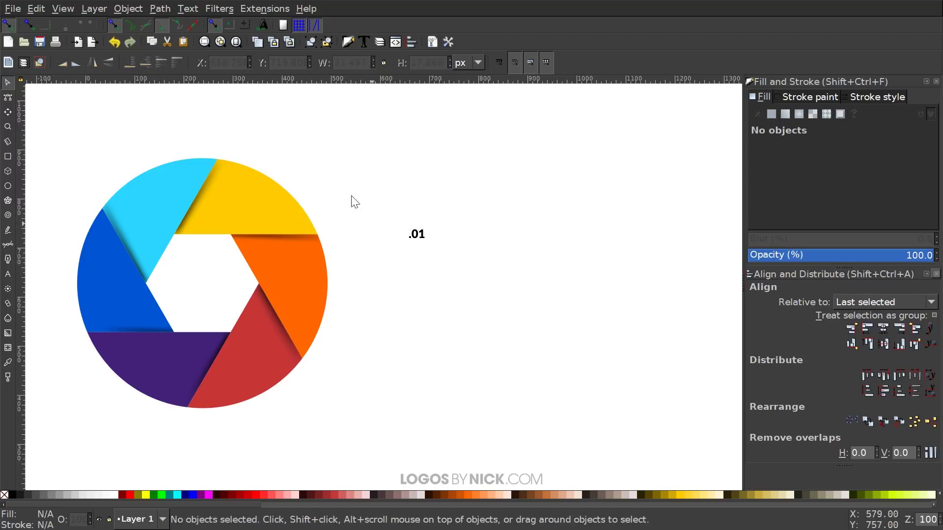
Generate a lorem ipsum text with 1 paragraph, 2 sentences per paragraph and a length fluctuation of 2 sentences
click(255, 10)
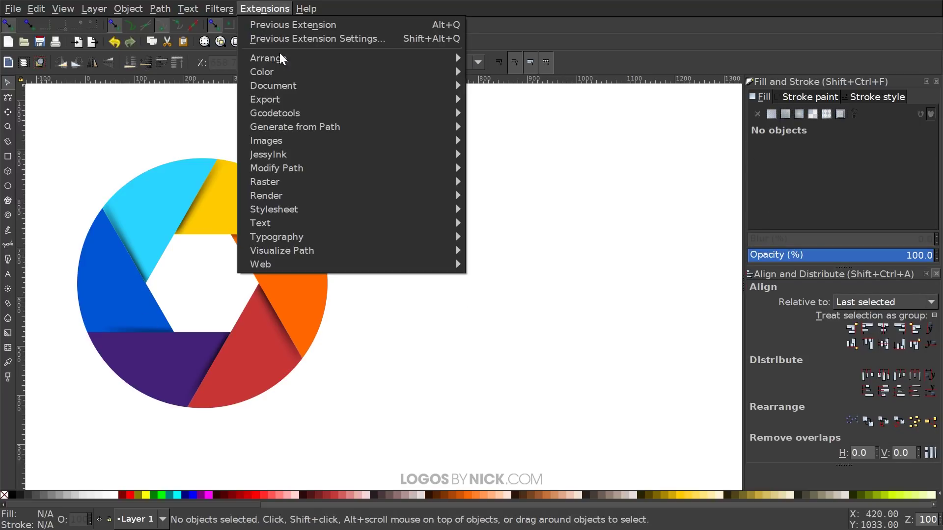
mouse_move(335, 222)
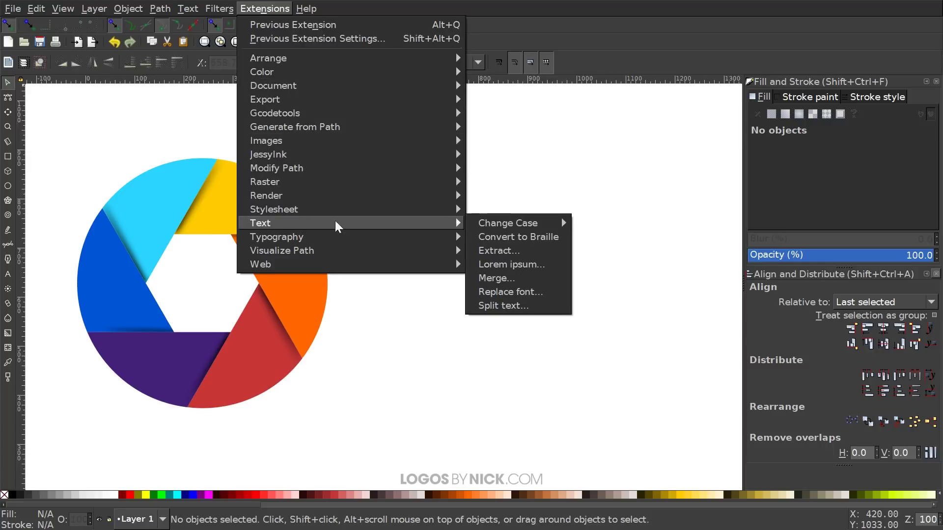
click(511, 265)
drag(484, 211, 611, 157)
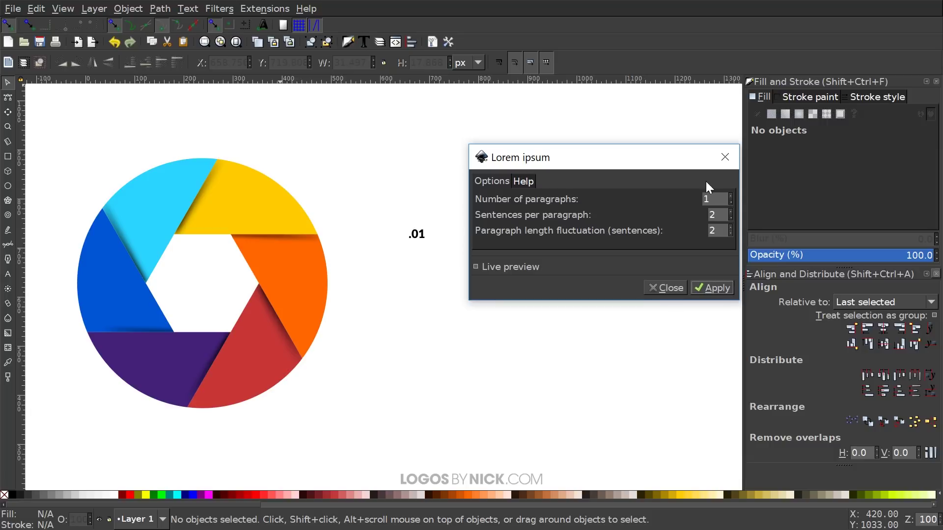
click(702, 287)
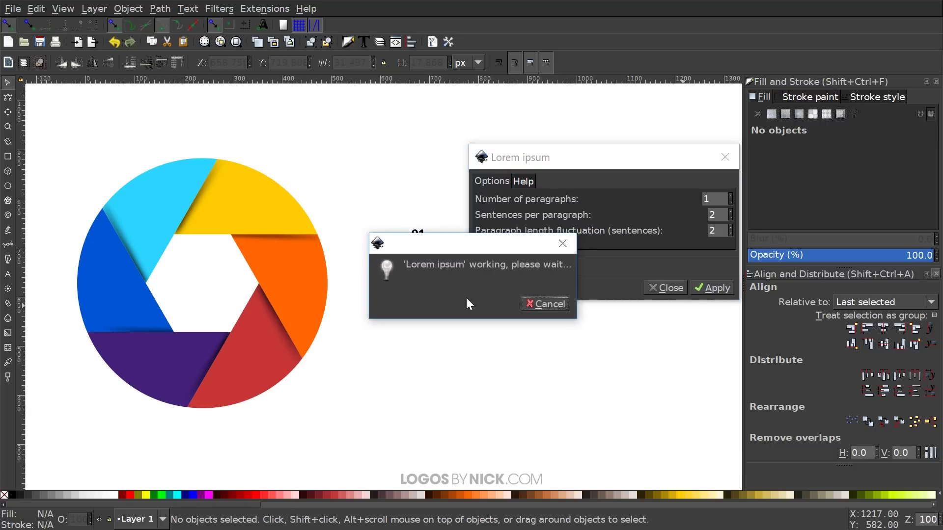
click(724, 158)
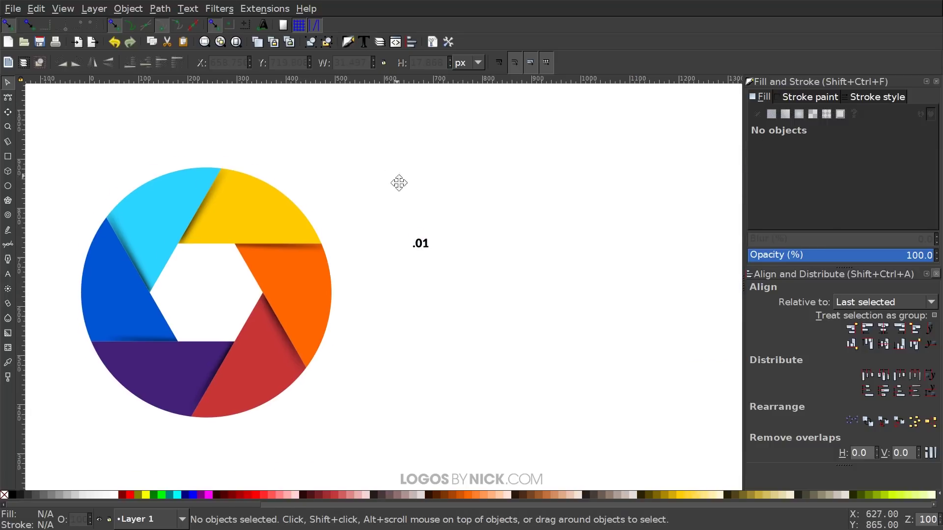
Shrink the lorem ipsum text to about 820 px wide and left-align it directly beneath the ".01" text
scroll(400, 183, up, 5)
click(513, 360)
scroll(514, 361, down, 10)
scroll(513, 361, right, 10)
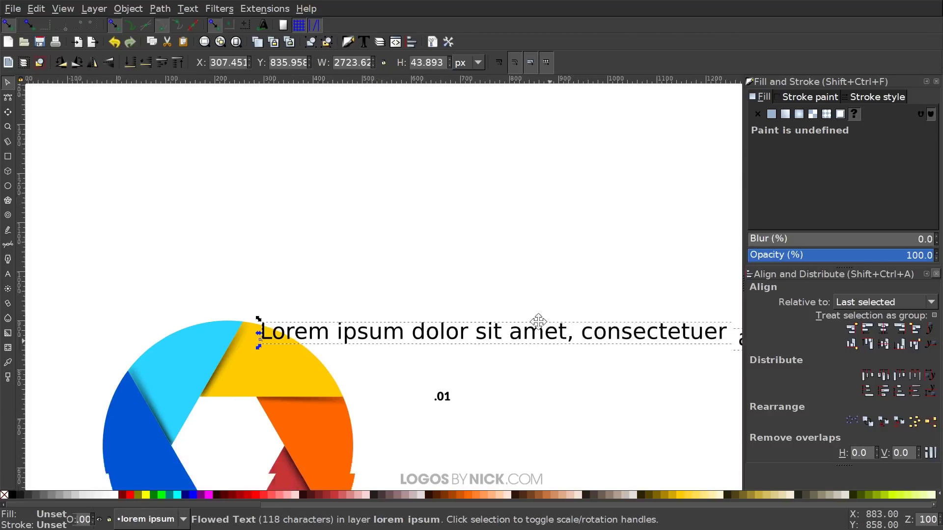
drag(335, 155, 427, 283)
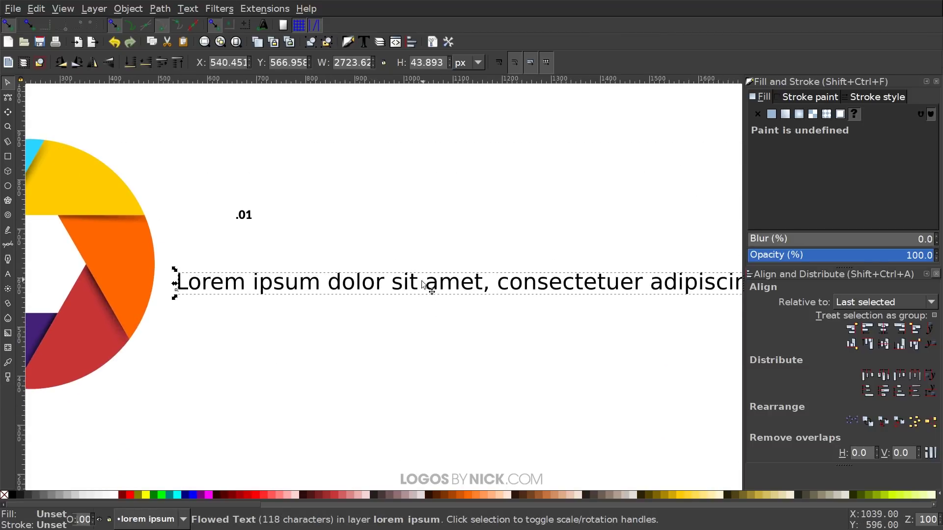
scroll(427, 284, right, 1)
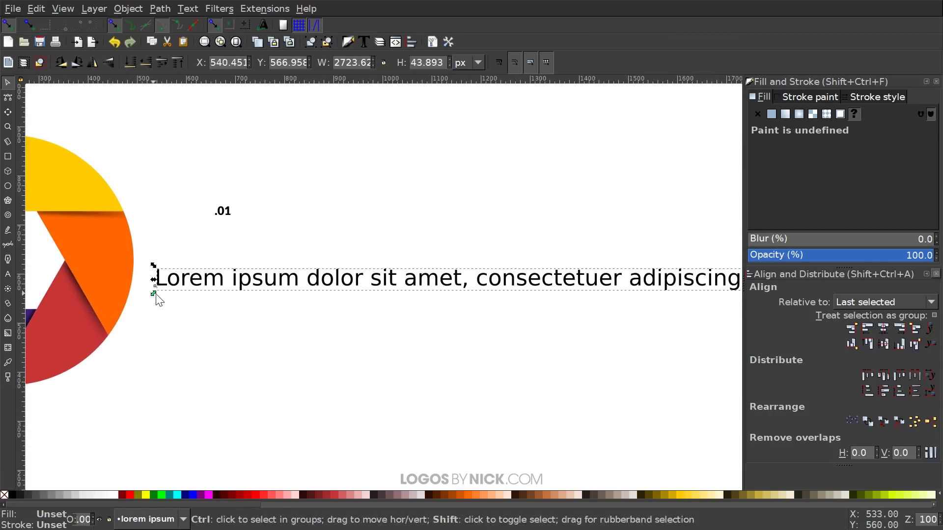
drag(153, 295, 623, 307)
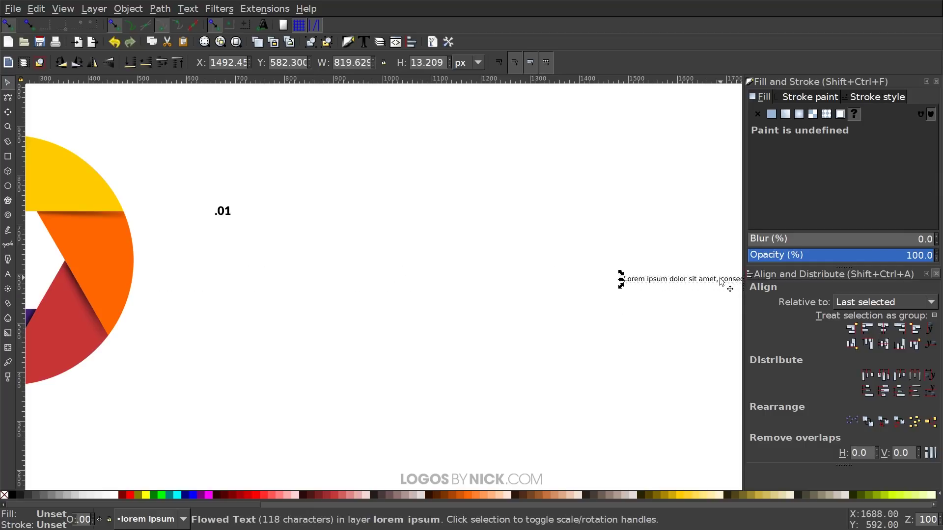
drag(717, 284, 308, 231)
drag(664, 258, 186, 154)
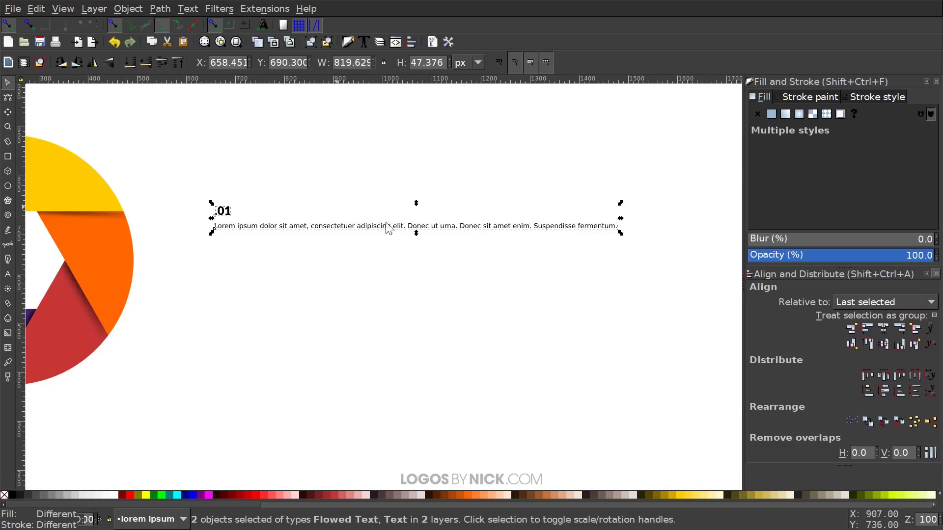
click(868, 329)
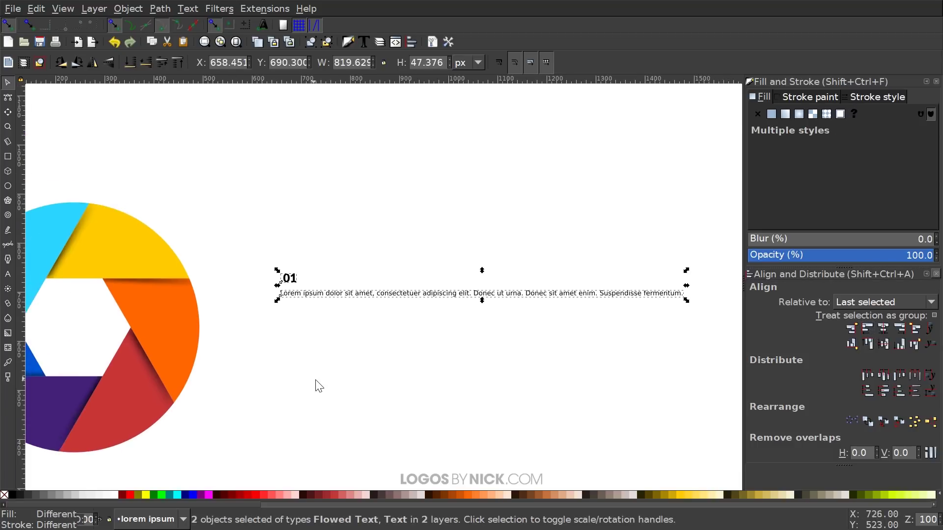
Move the ".01" text slightly down, closer to the lorem ipsum line, and deselect it
click(267, 298)
scroll(294, 275, up, 4)
click(300, 263)
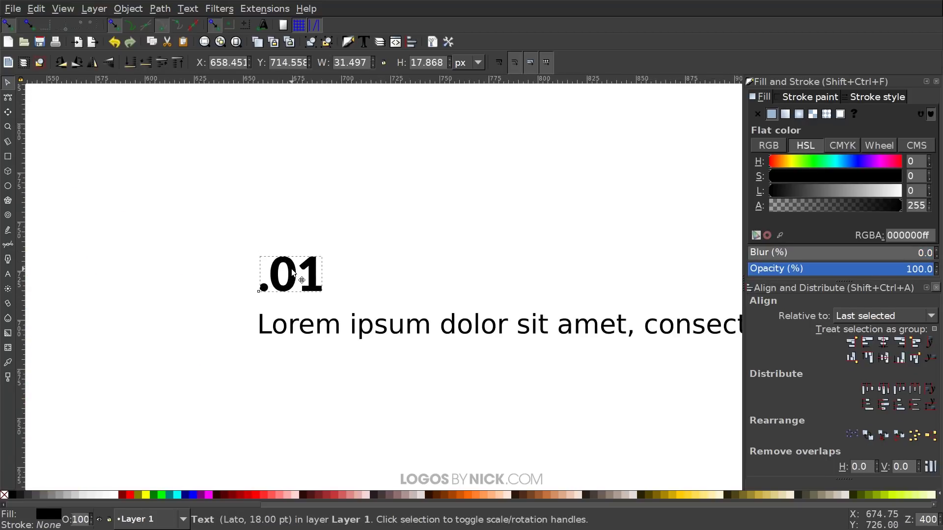
scroll(343, 338, down, 4)
scroll(357, 350, up, 4)
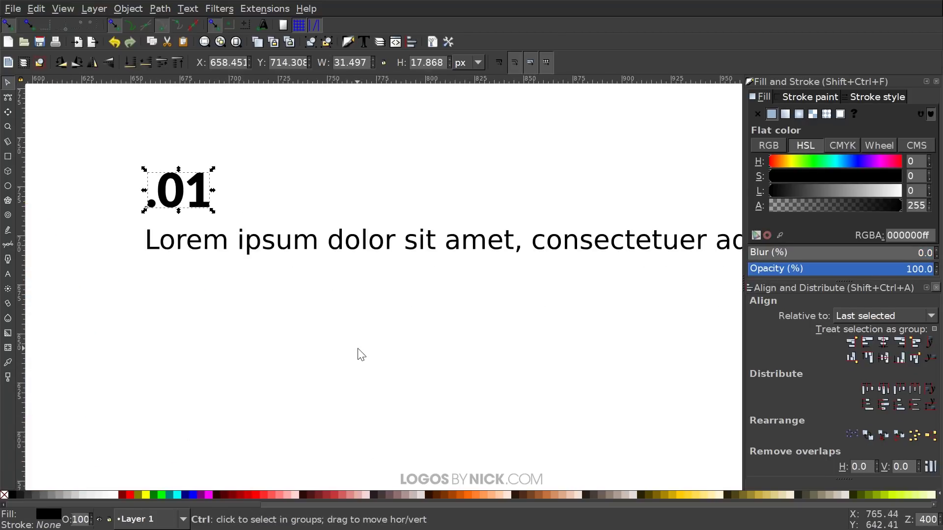
scroll(359, 354, down, 4)
scroll(383, 364, up, 2)
scroll(344, 361, right, 3)
drag(330, 359, 415, 330)
scroll(463, 366, up, 1)
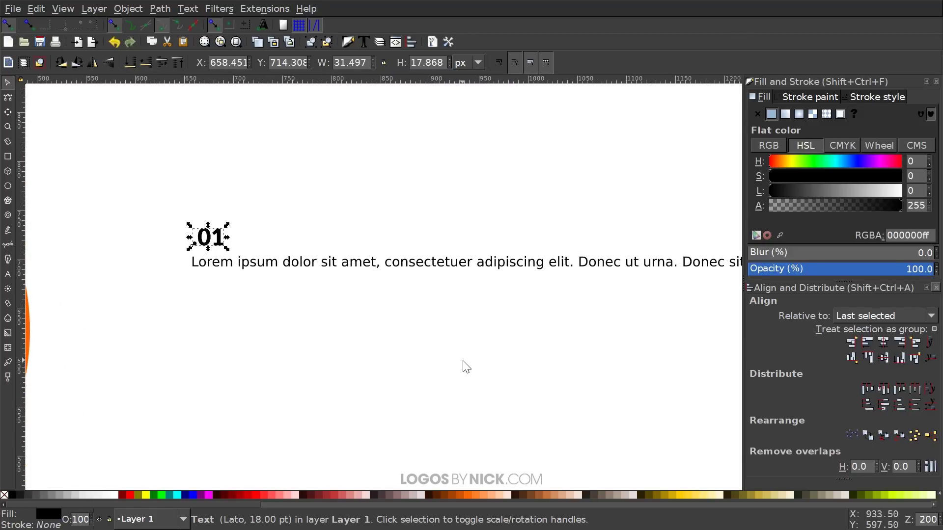
click(446, 338)
scroll(426, 352, down, 2)
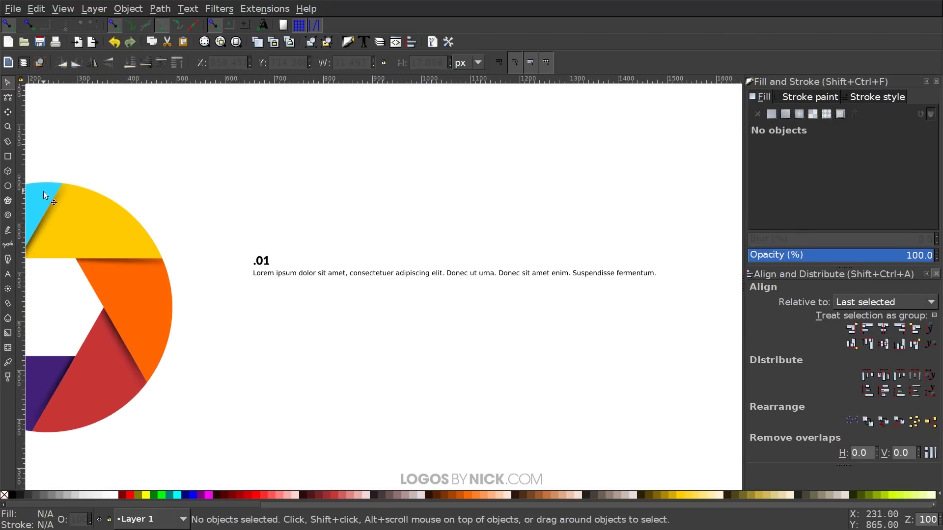
Break the lorem ipsum text into four lines, splitting it after "sit amet,", "elit." and the second "sit amet"
click(7, 278)
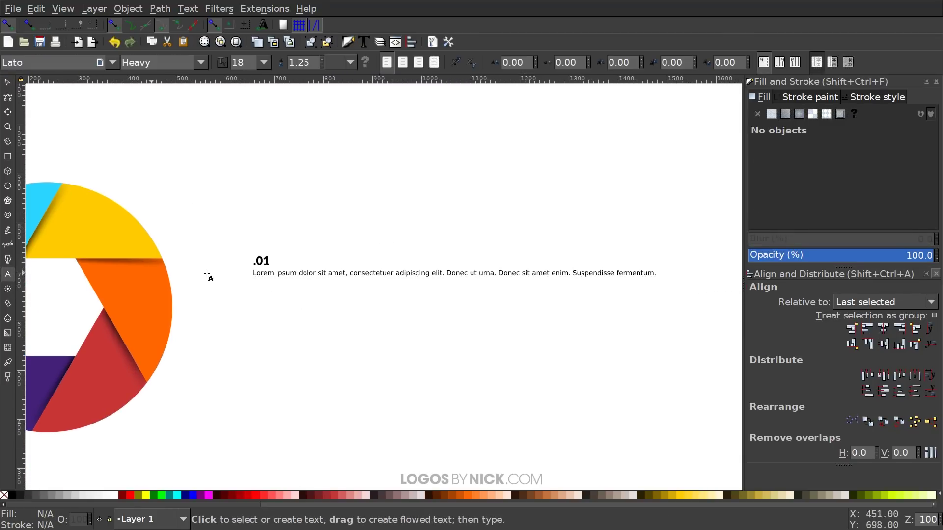
click(350, 274)
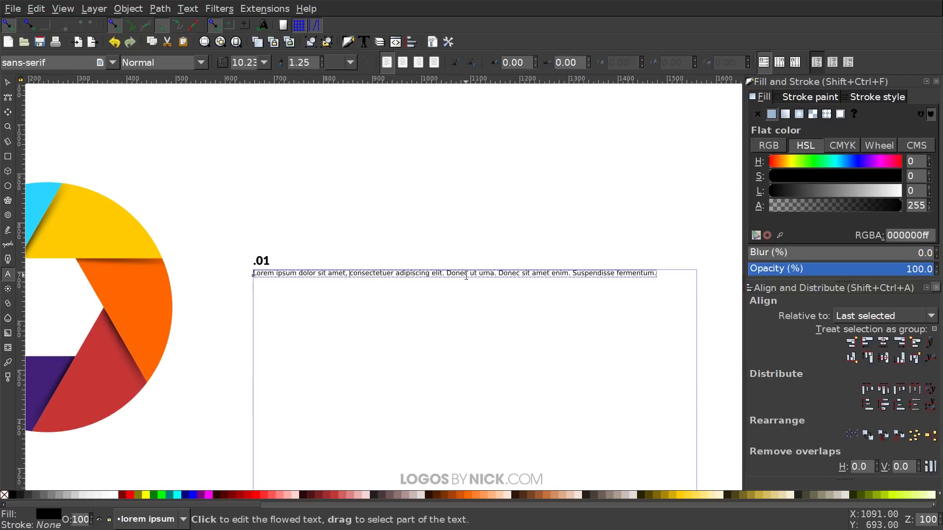
key(Return)
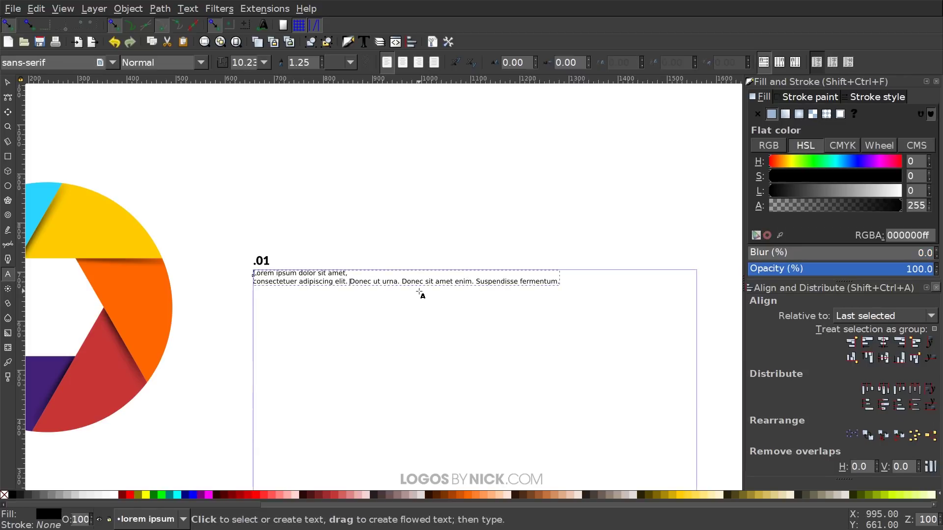
key(Return)
click(365, 293)
key(Return)
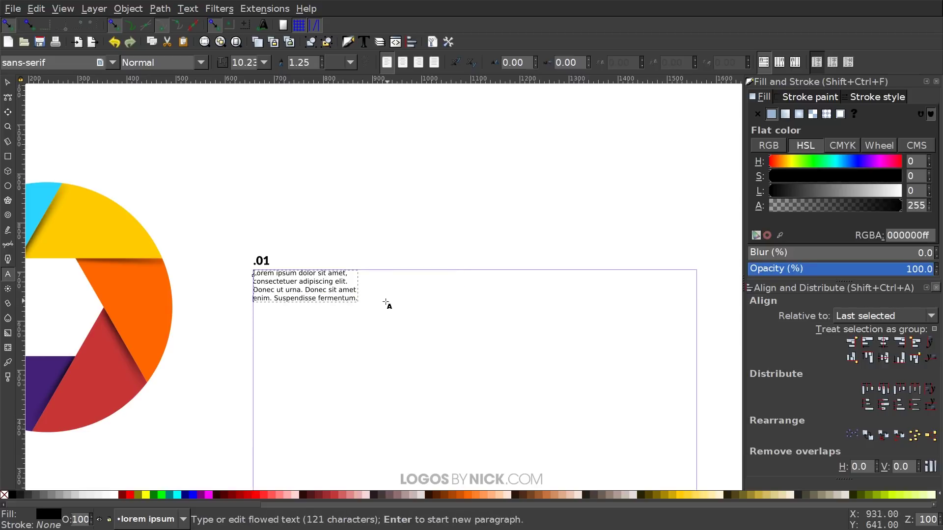
scroll(417, 290, down, 2)
scroll(417, 290, left, 5)
click(7, 82)
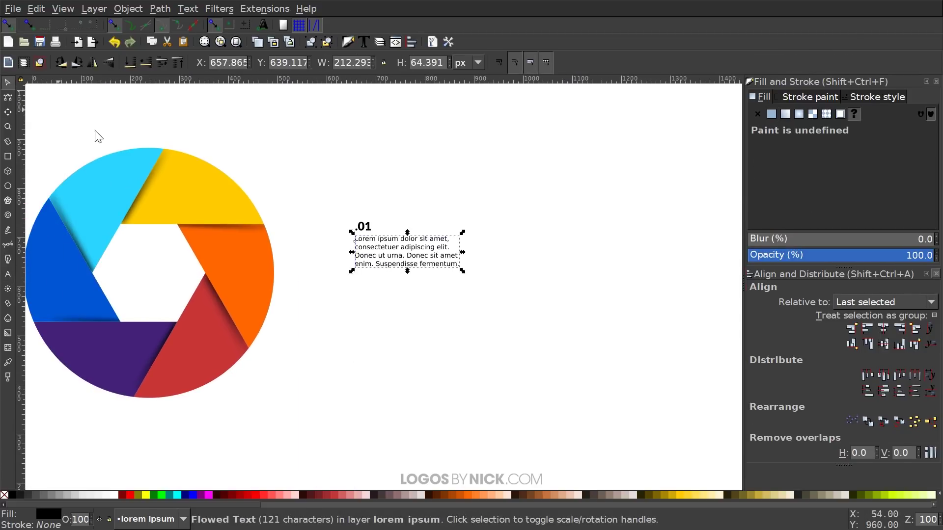
Select the ".01" and lorem ipsum texts together, scale them to about 128 px wide and move them onto the blue segment
scroll(625, 268, left, 4)
scroll(625, 267, down, 1)
drag(605, 284, 384, 176)
scroll(561, 285, left, 4)
scroll(561, 285, up, 2)
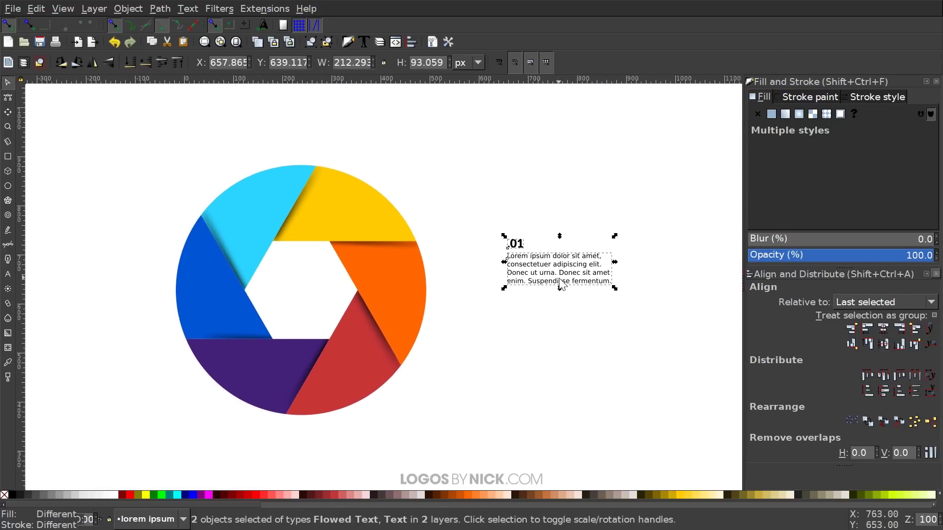
drag(560, 260, 285, 215)
drag(338, 241, 213, 292)
Fit the text block fully inside the blue segment and fill it with white
scroll(187, 307, up, 3)
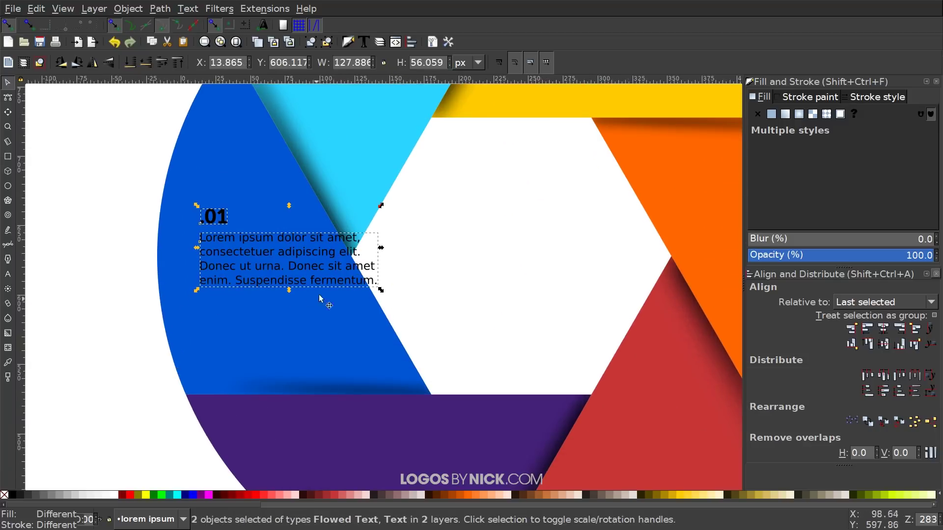
drag(296, 241, 269, 273)
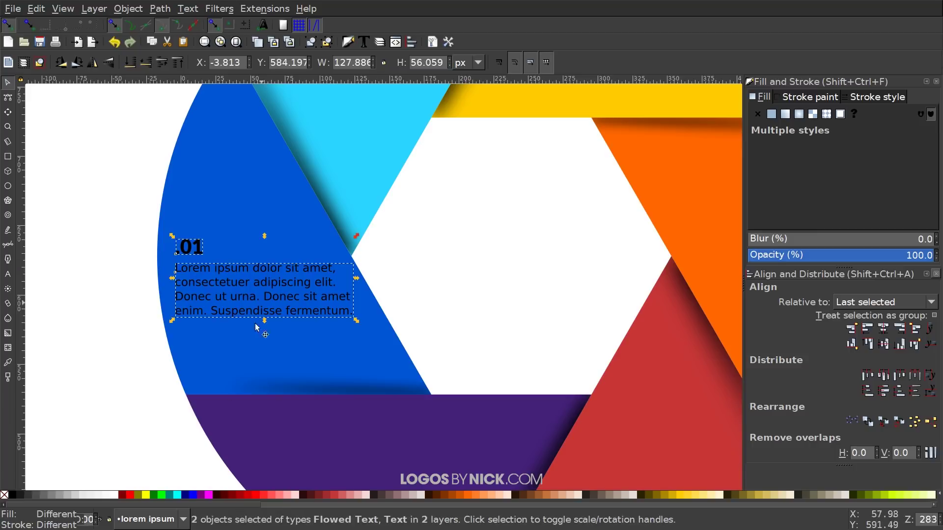
click(111, 495)
scroll(476, 254, down, 1)
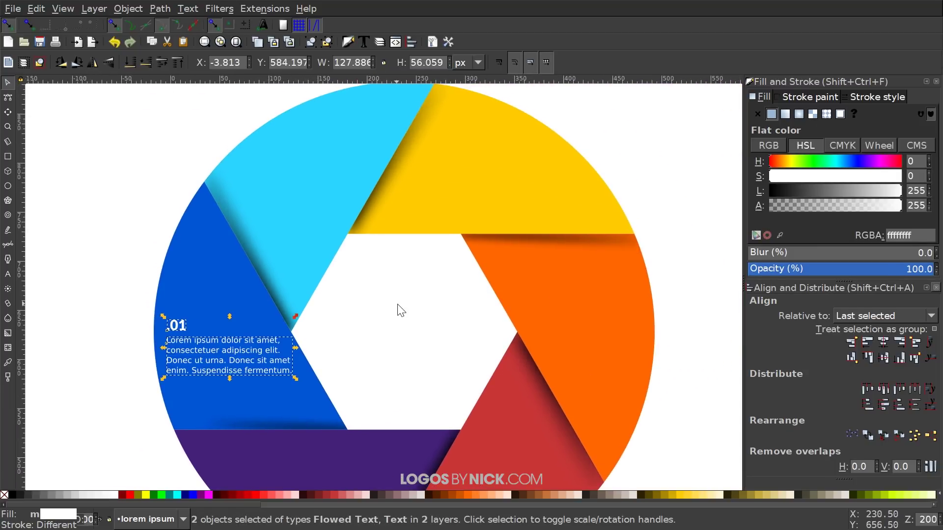
Duplicate the white text block onto the light blue, yellow and orange segments
key(ctrl+d)
drag(176, 335, 525, 259)
key(ctrl+d)
key(ctrl+d)
scroll(525, 260, down, 7)
scroll(525, 261, right, 1)
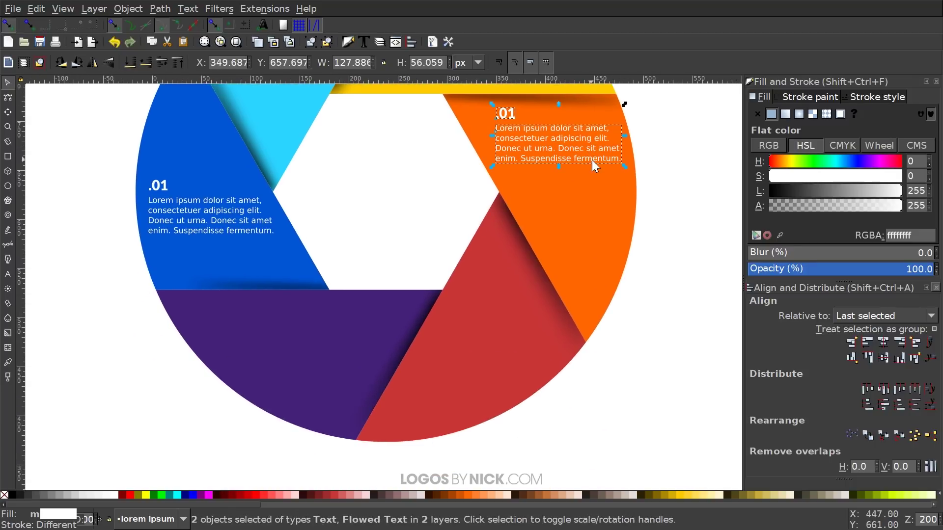
Place copies of the text block on the red and purple segments, and clear the selection
key(ctrl+d)
drag(507, 120, 260, 316)
key(ctrl+d)
scroll(368, 332, up, 5)
scroll(368, 332, right, 1)
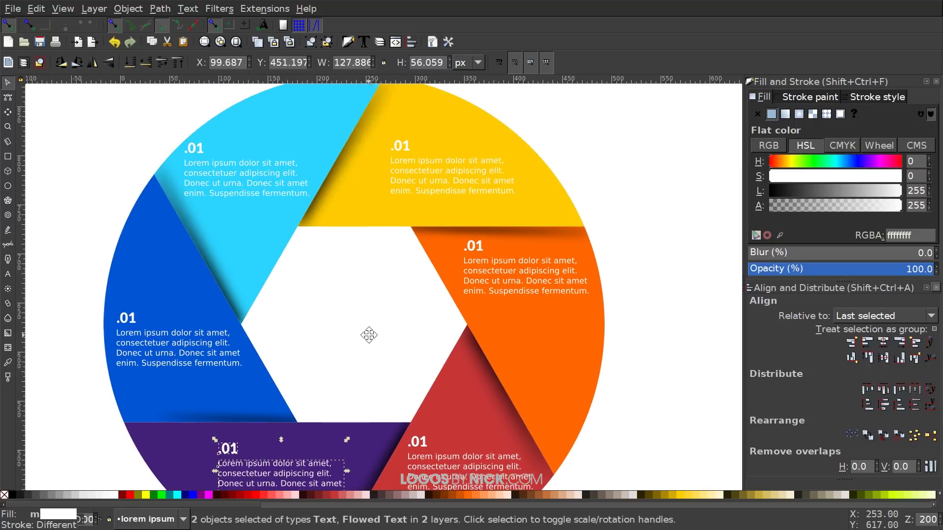
click(385, 265)
scroll(400, 342, up, 3)
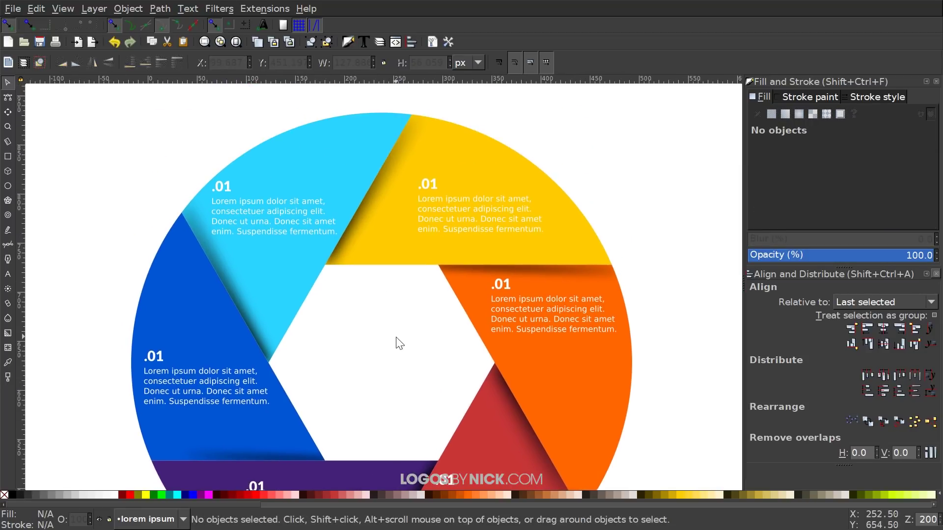
Change the number texts to ".02" on the light blue, ".03" on the yellow and ".04" on the orange segment
click(8, 275)
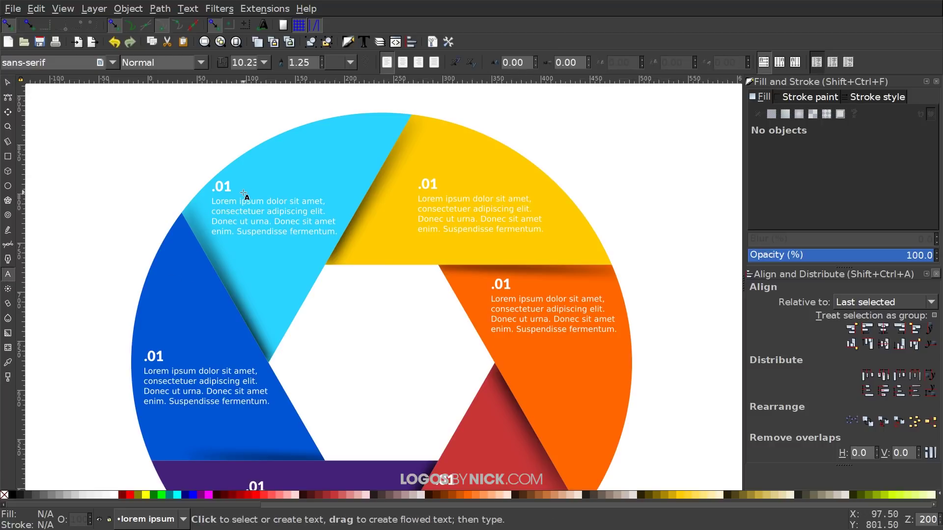
double_click(227, 186)
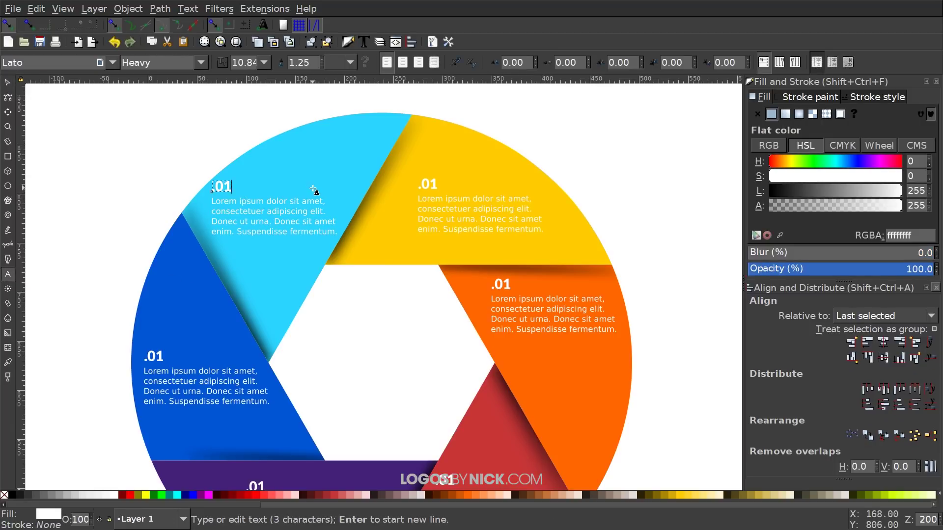
click(451, 189)
key(BackSpace)
click(509, 284)
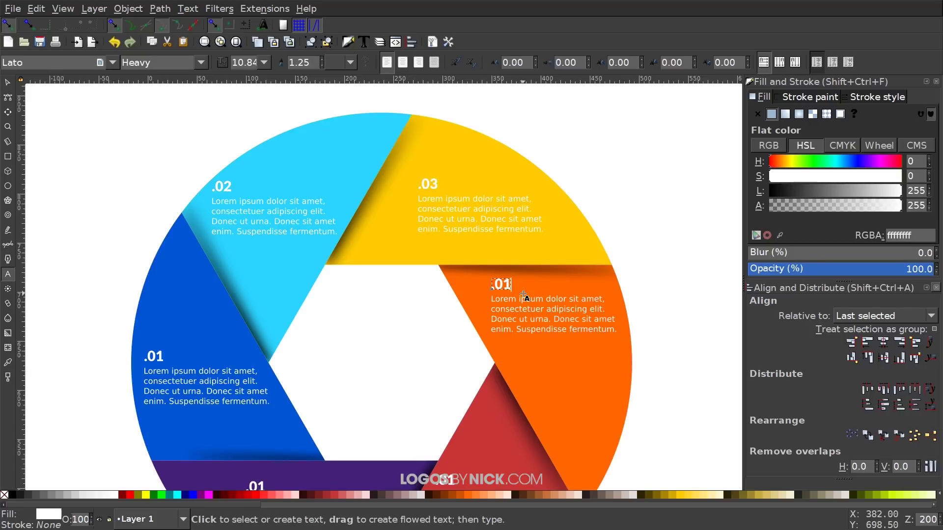
key(BackSpace)
text(4)
Change the number texts to ".05" on the red segment and ".06" on the purple segment, and finish text editing
scroll(452, 304, down, 5)
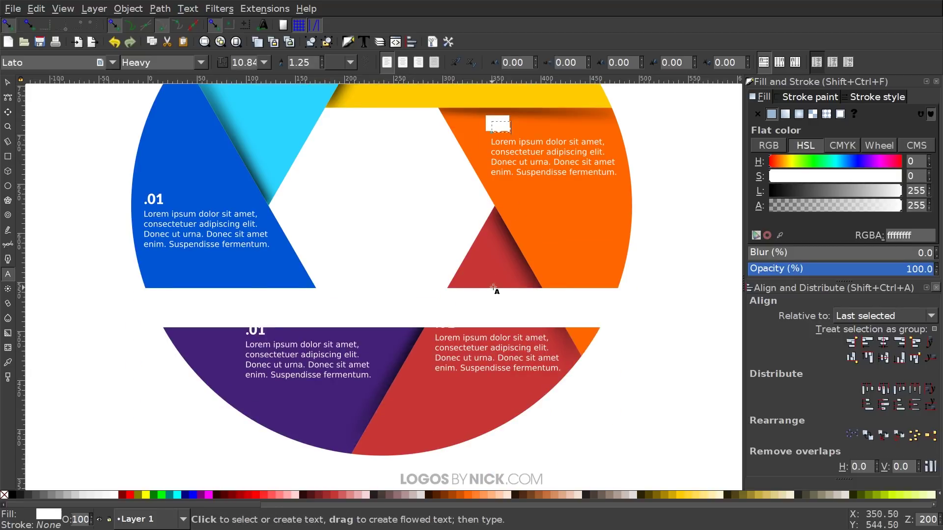
scroll(493, 287, down, 1)
click(460, 312)
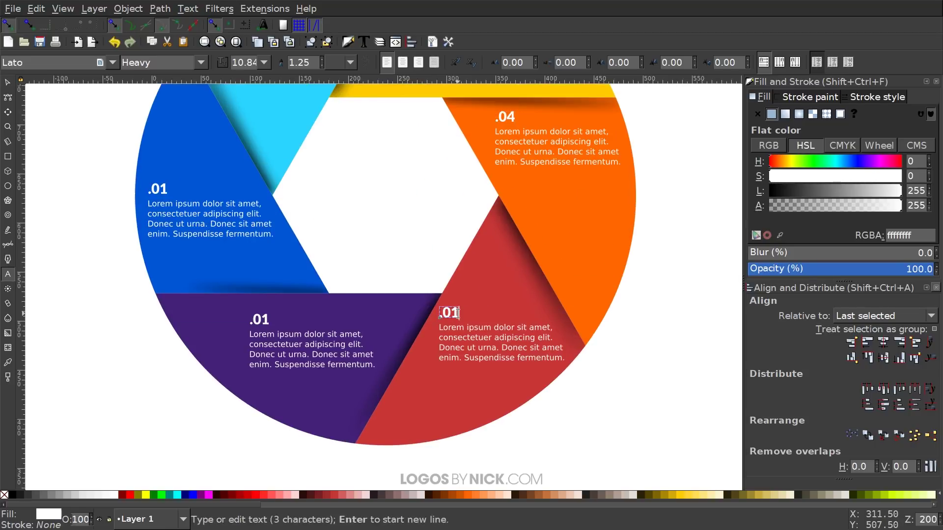
key(BackSpace)
text(5)
click(251, 323)
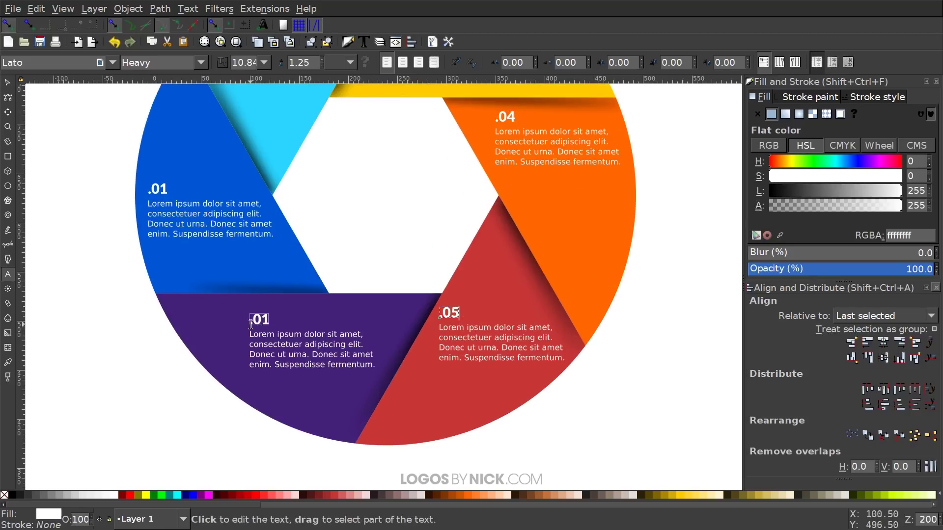
text(6)
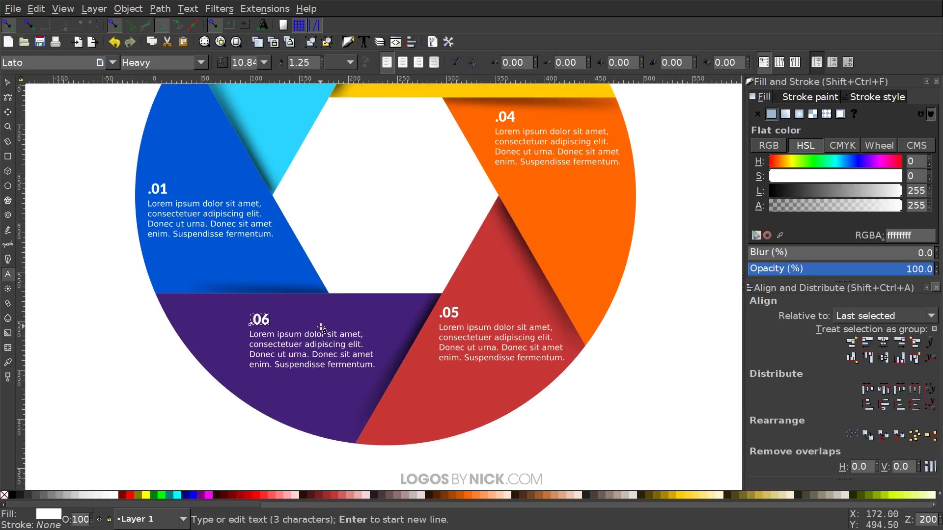
key(Escape)
key(s)
Examine the whole six-segment graphic with its numbered text blocks at 100% zoom
scroll(93, 136, up, 3)
scroll(94, 136, right, 2)
scroll(502, 329, up, 2)
scroll(503, 329, right, 2)
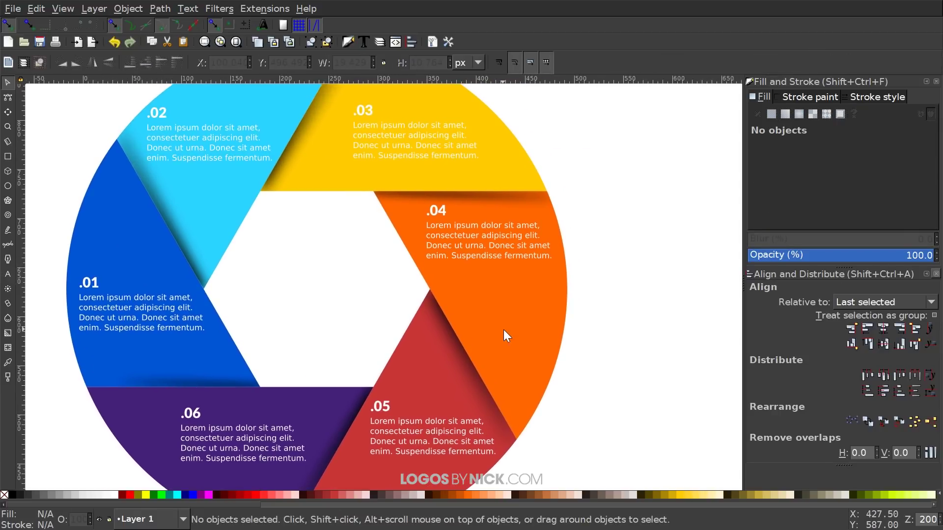
key(1)
scroll(537, 341, left, 1)
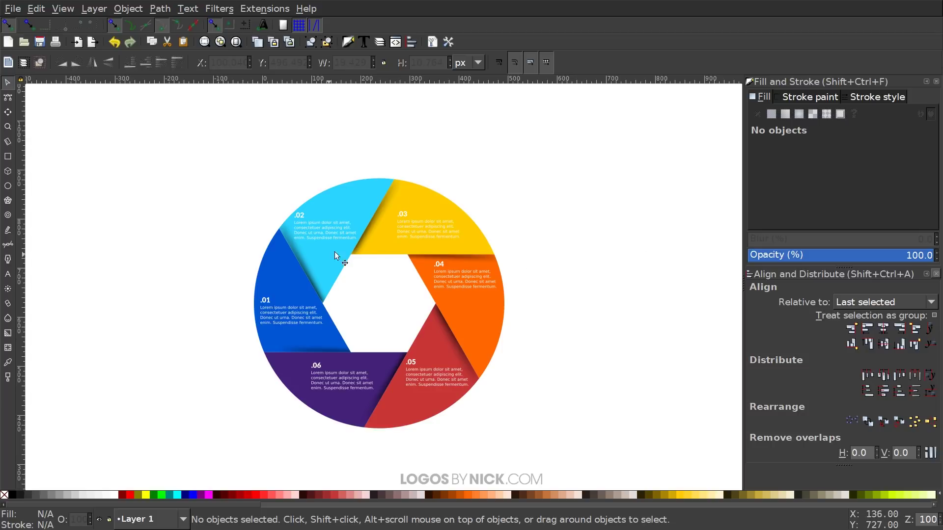
scroll(402, 324, down, 2)
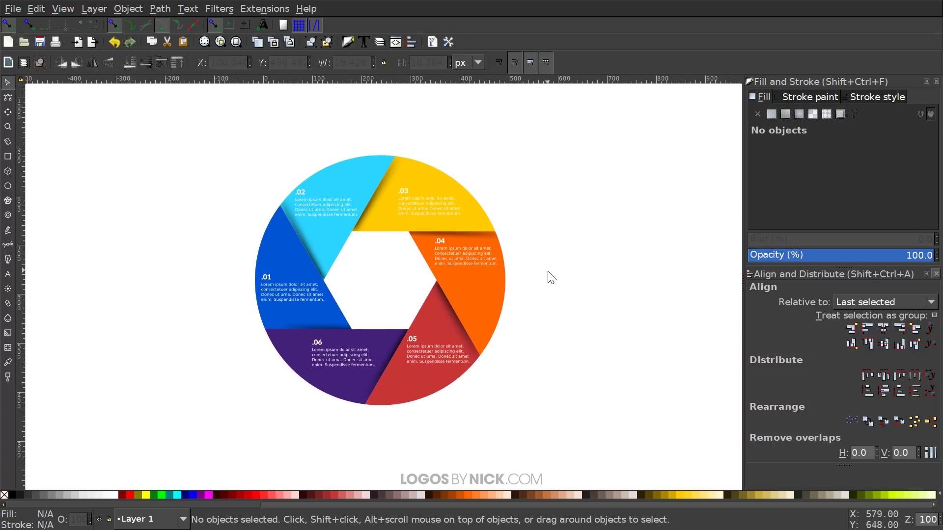